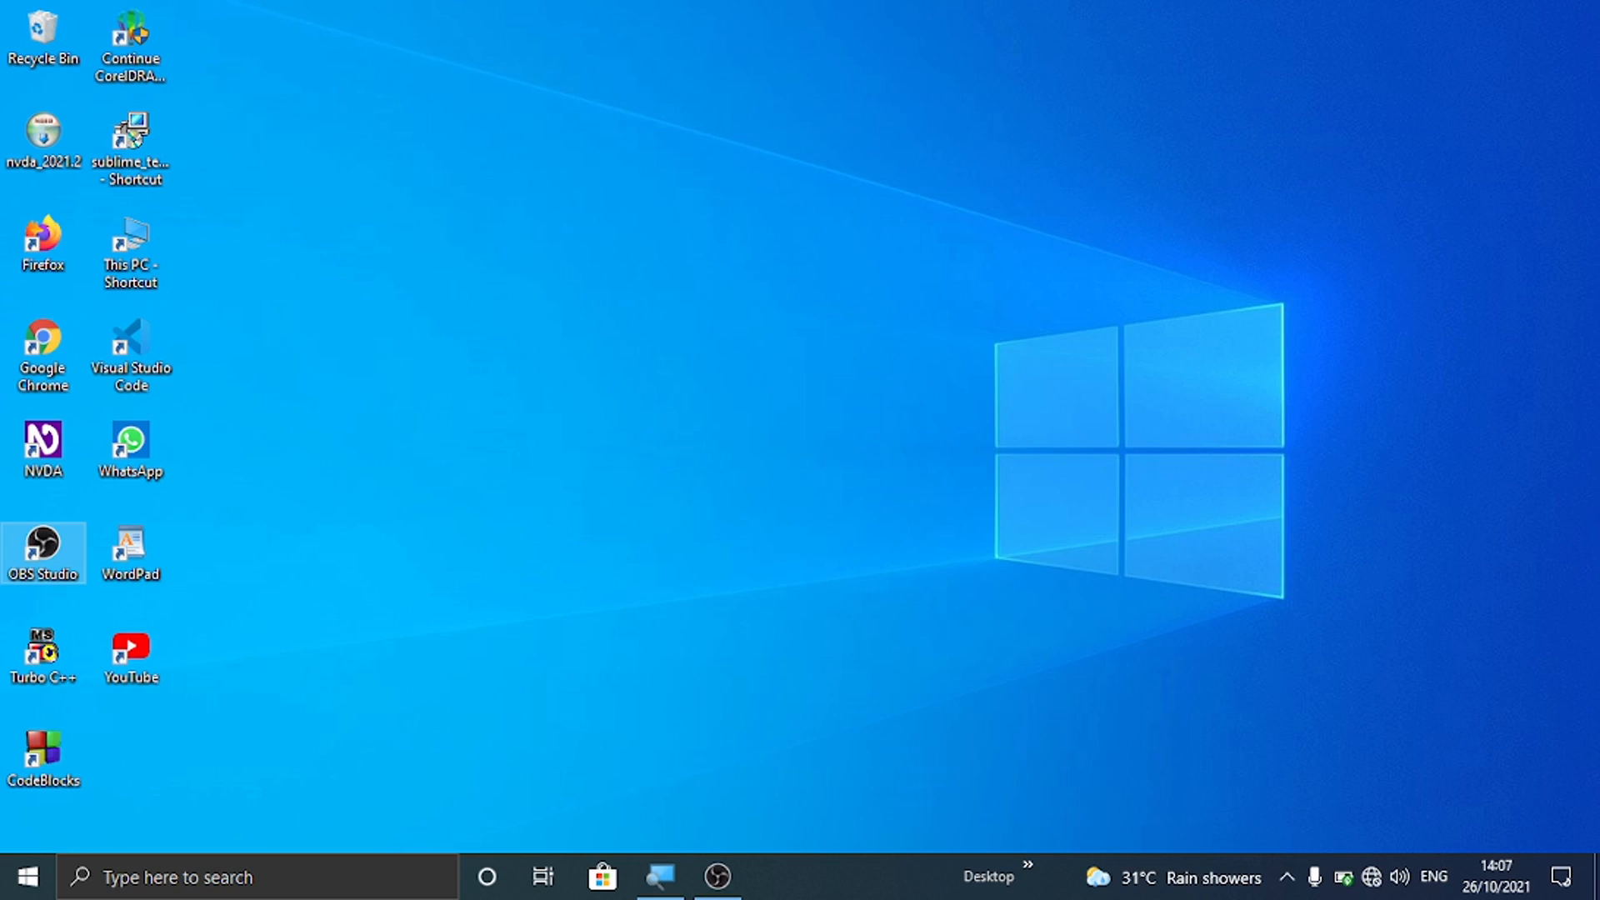
# Search Windows for "se" and open the Services app.
pyautogui.hotkey('alt', 'Tab')
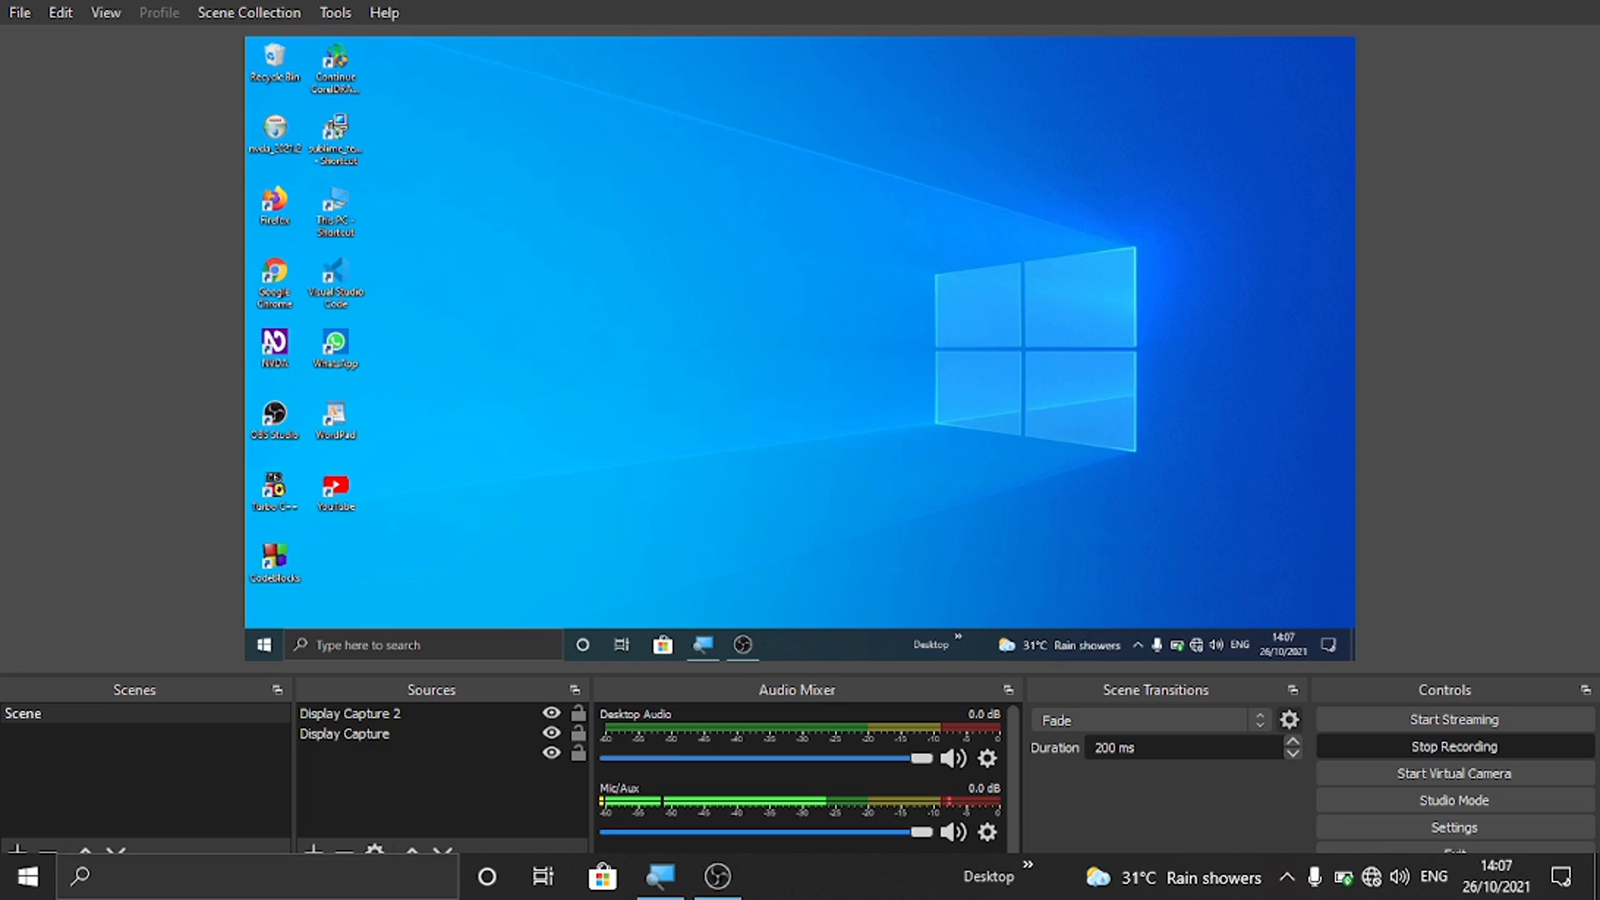
pyautogui.press('super')
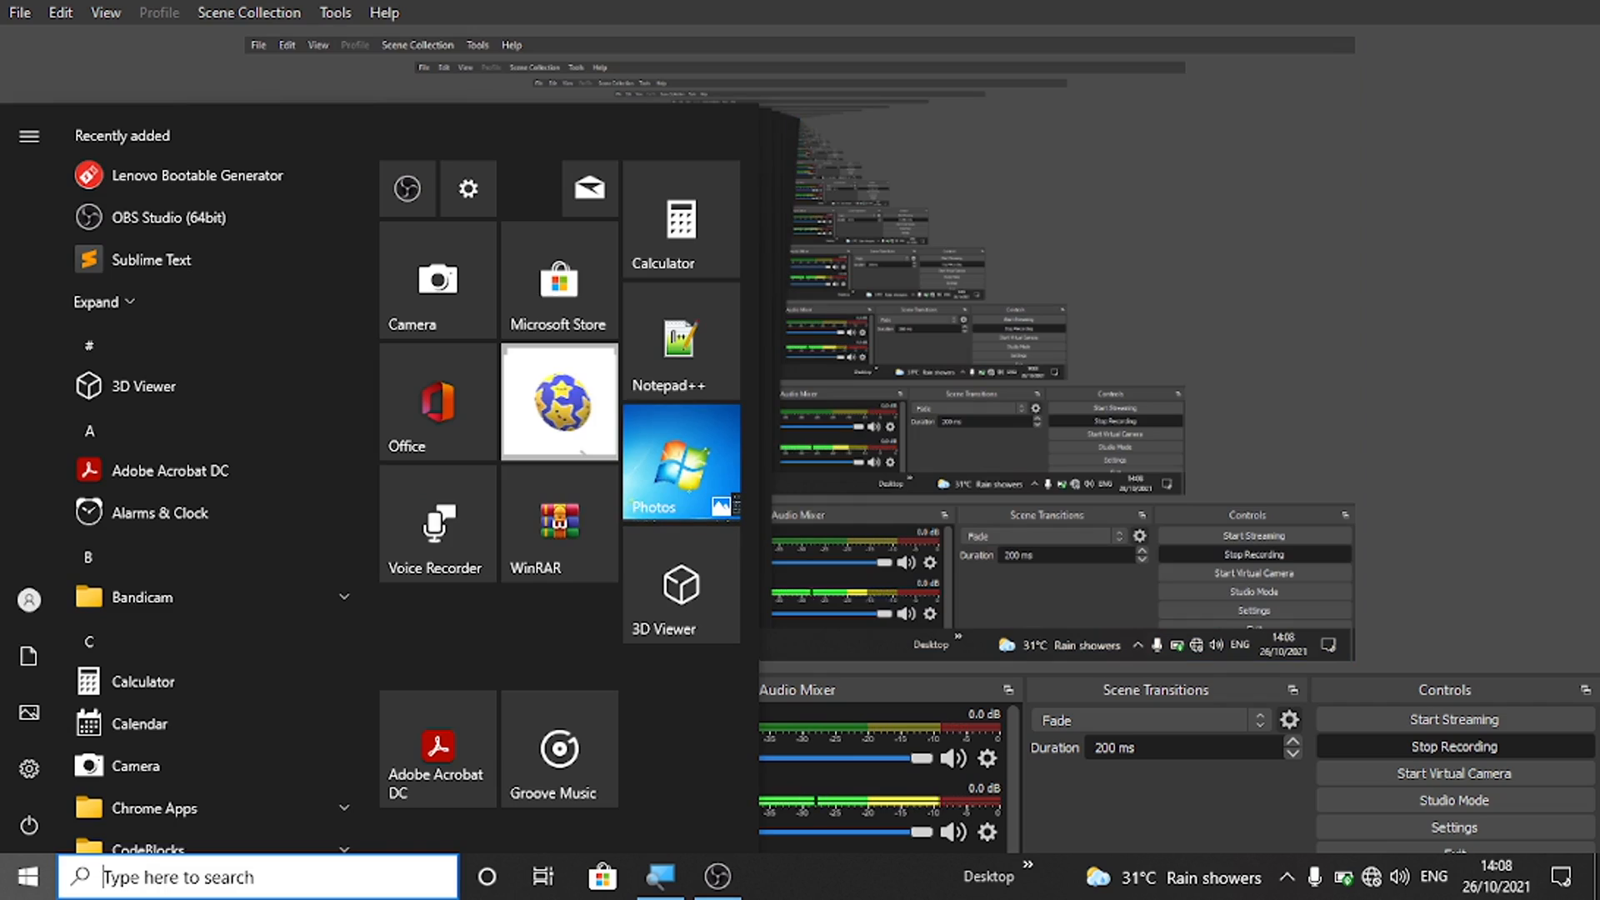
pyautogui.write('s')
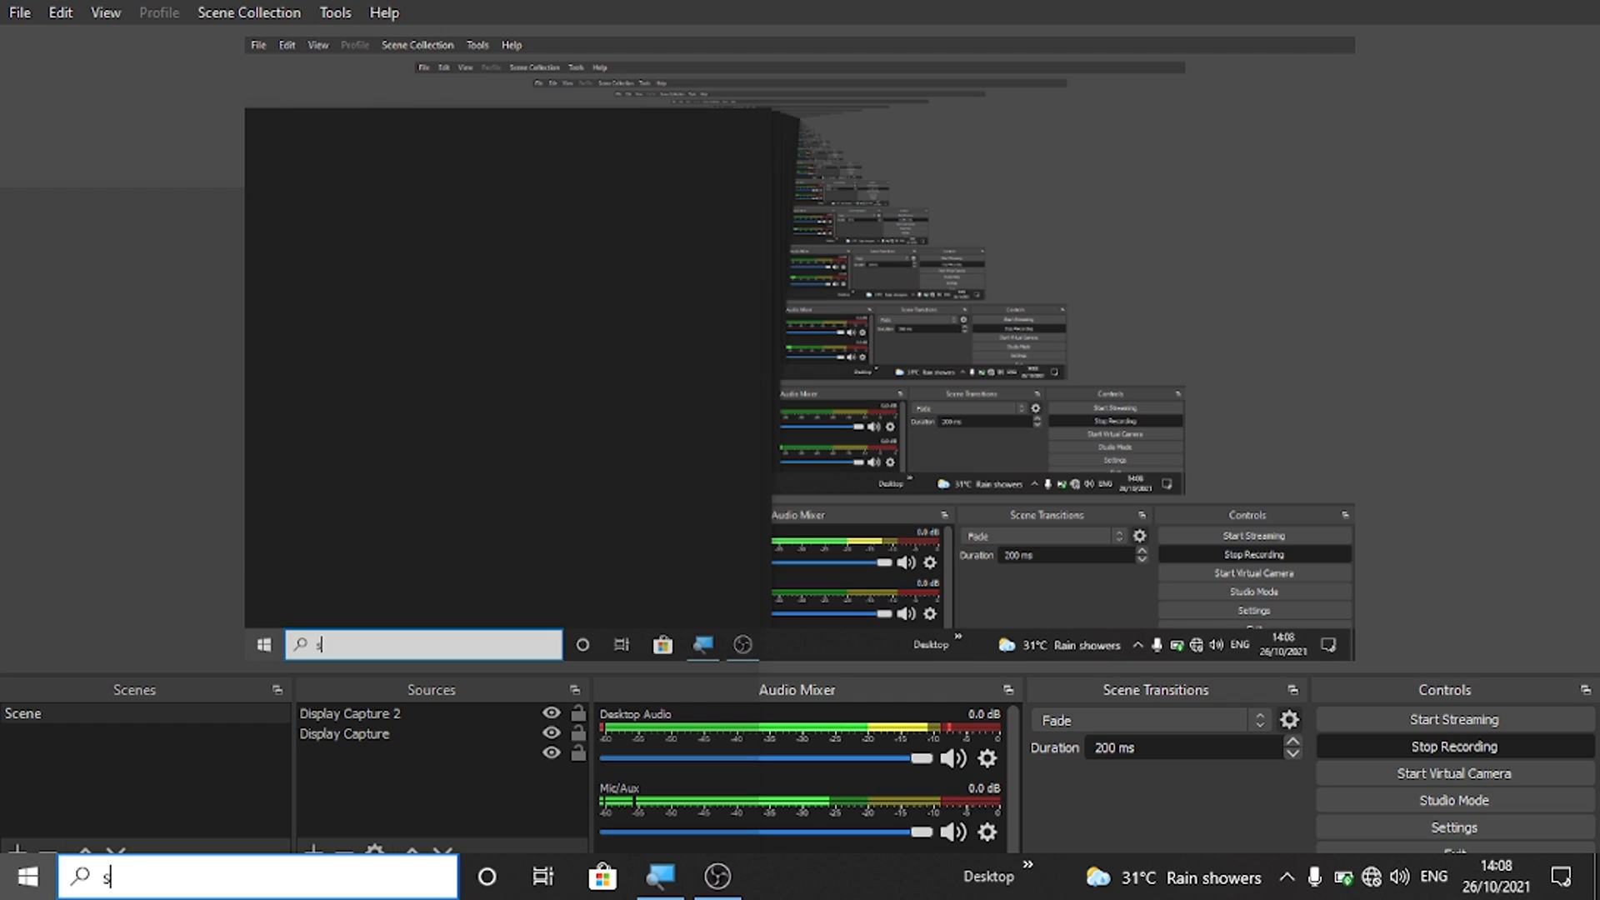
pyautogui.write('e')
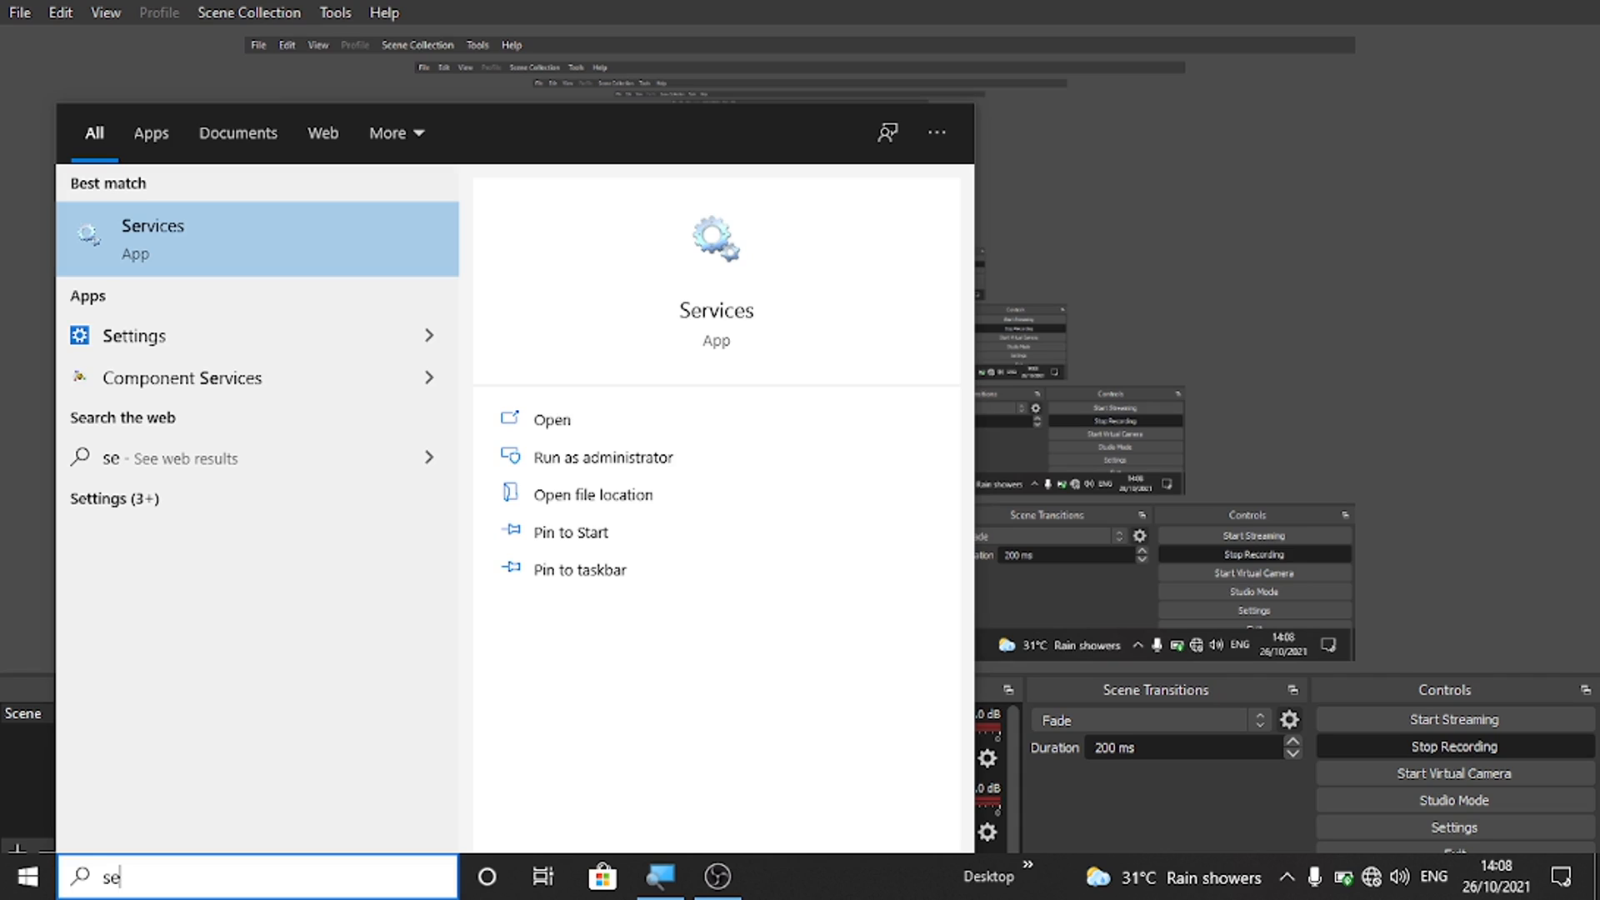
pyautogui.press('Escape')
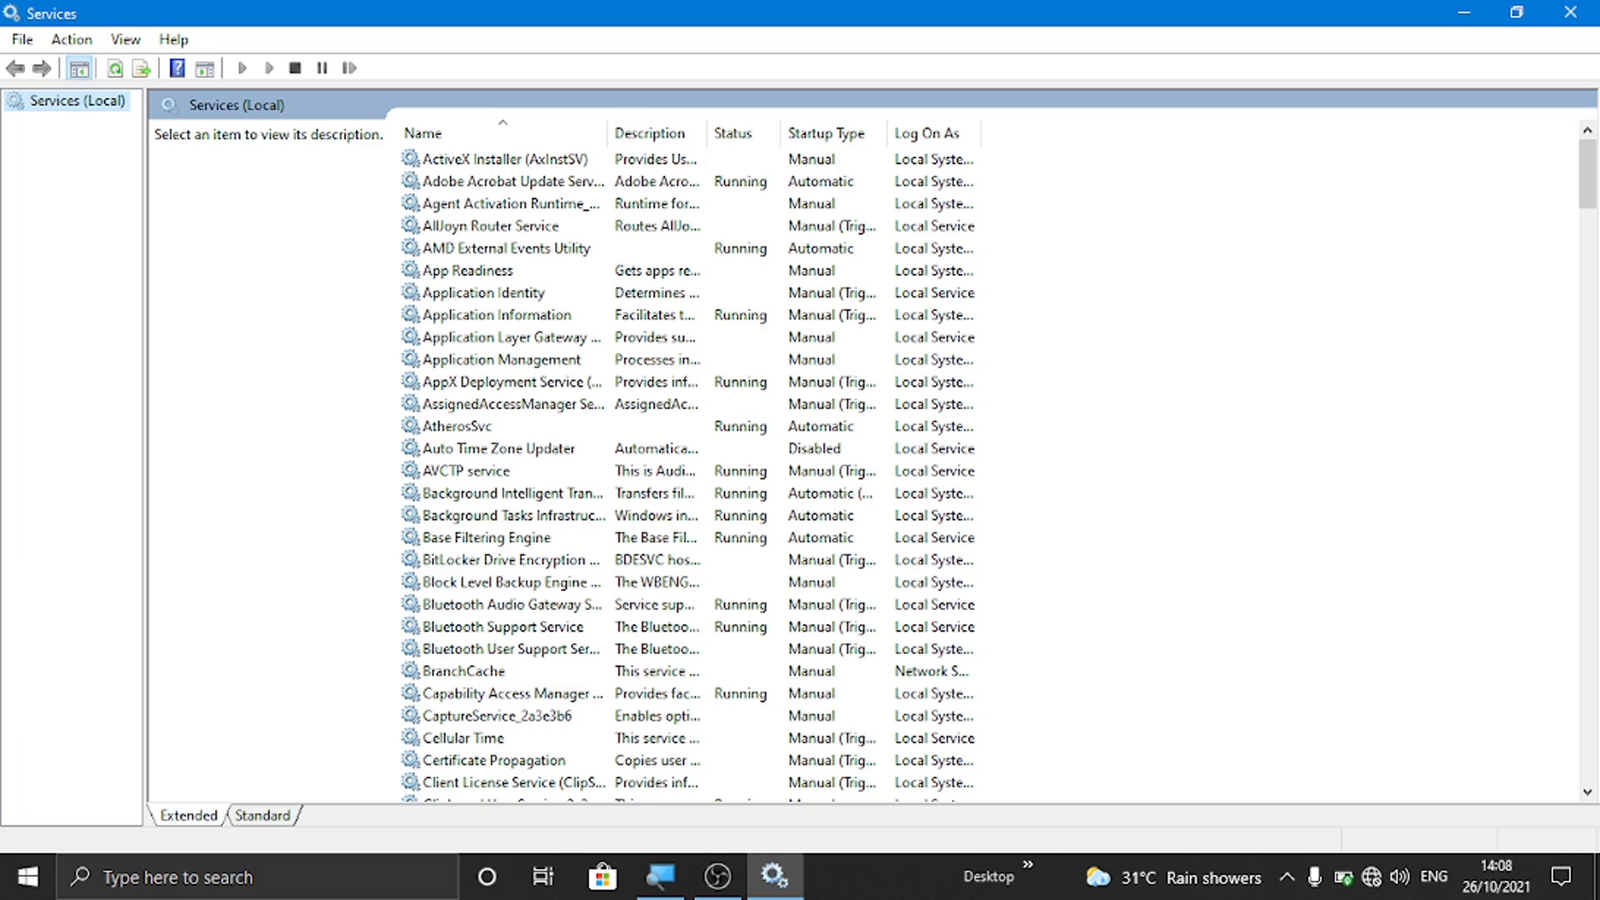
# Open the properties of the Background Intelligent Transfer Service and set its startup type to Disabled.
pyautogui.press('Tab')
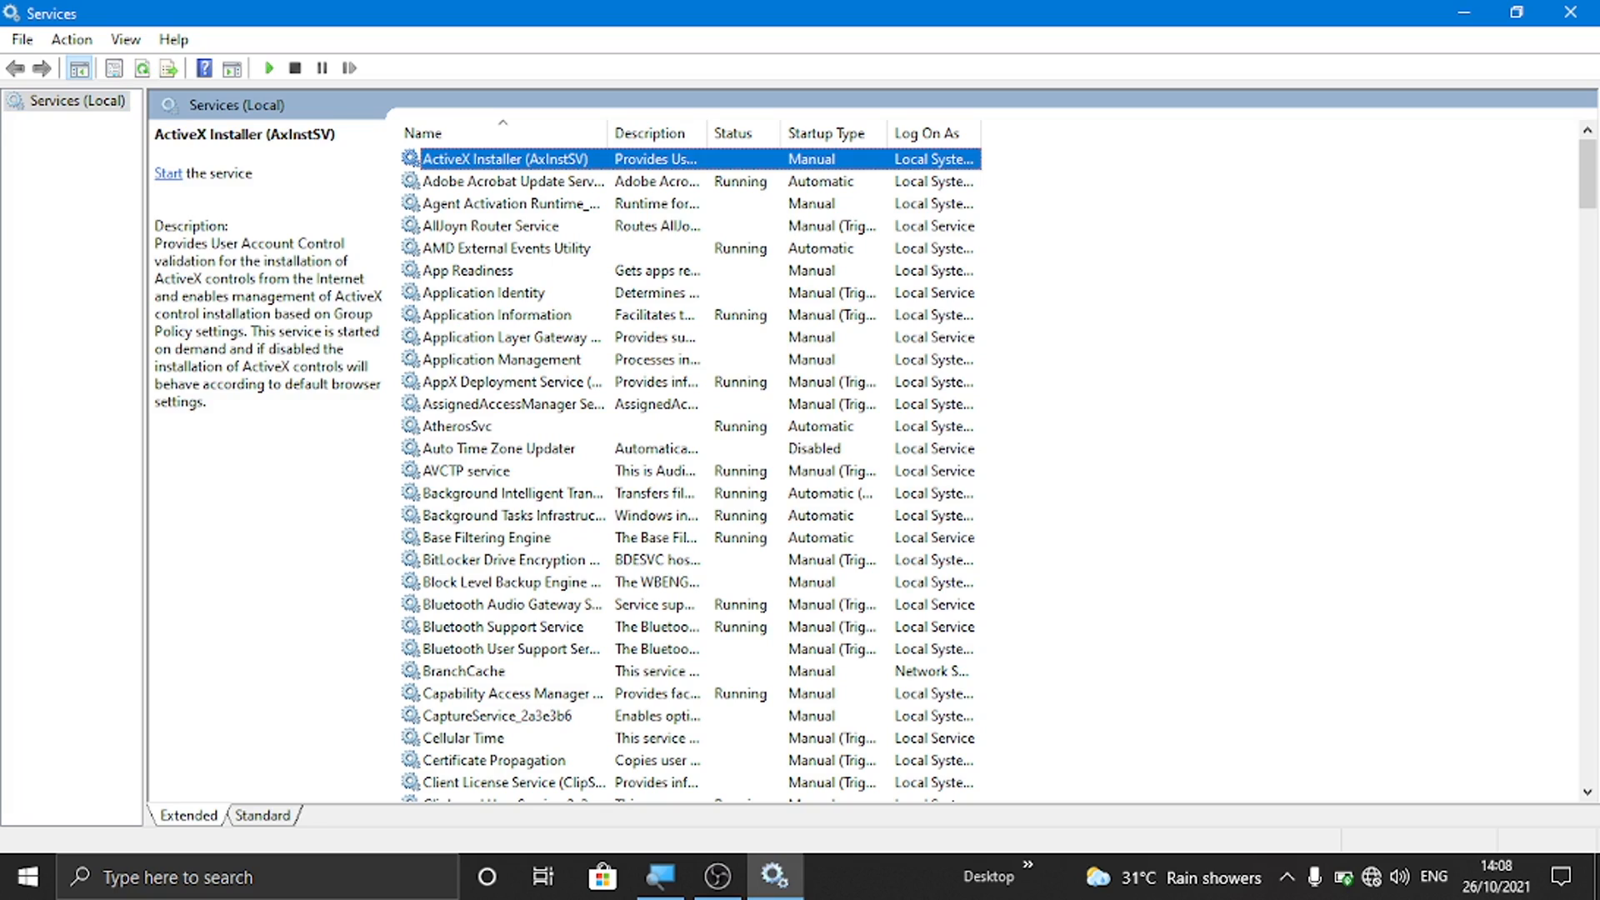
pyautogui.press('b')
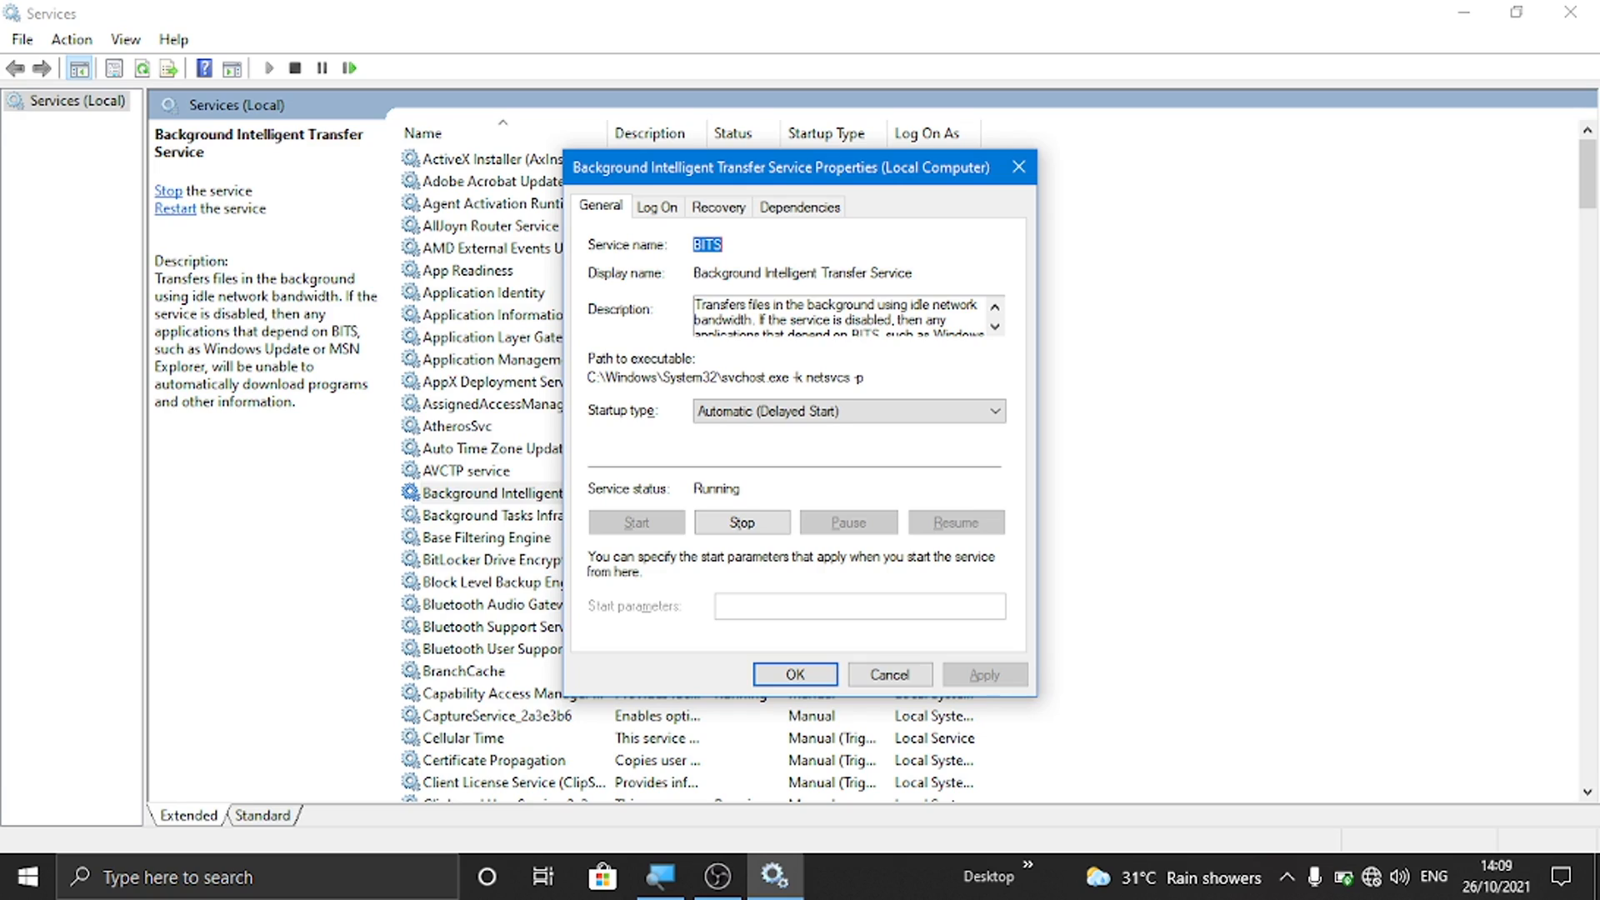
pyautogui.press('Tab')
pyautogui.press('Tab')
pyautogui.press('Tab')
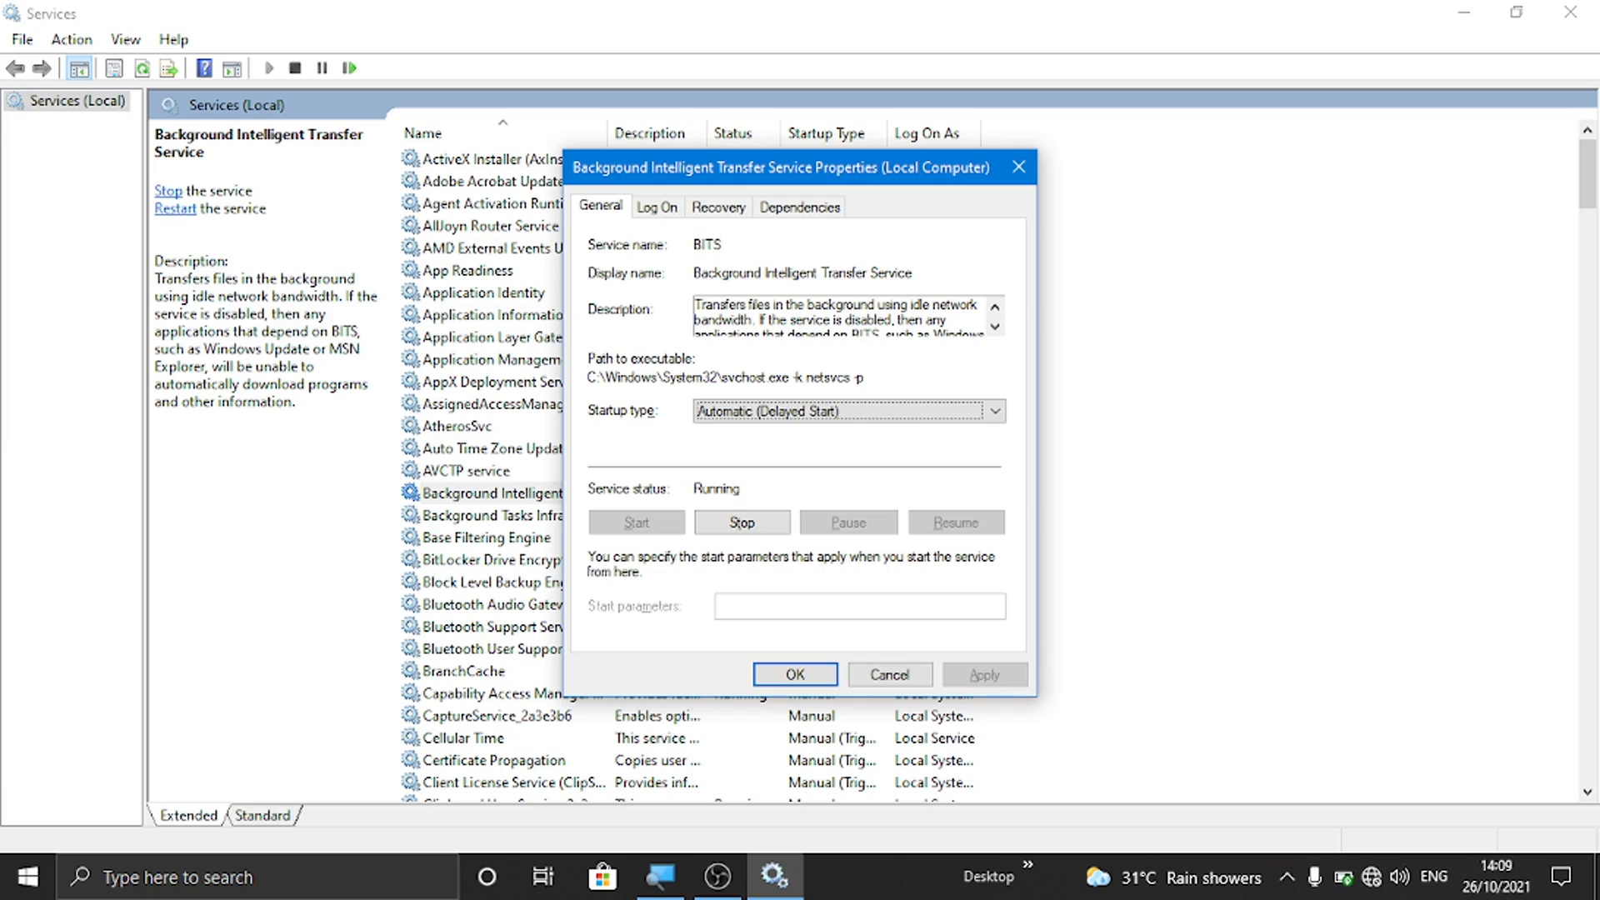
pyautogui.press('Down')
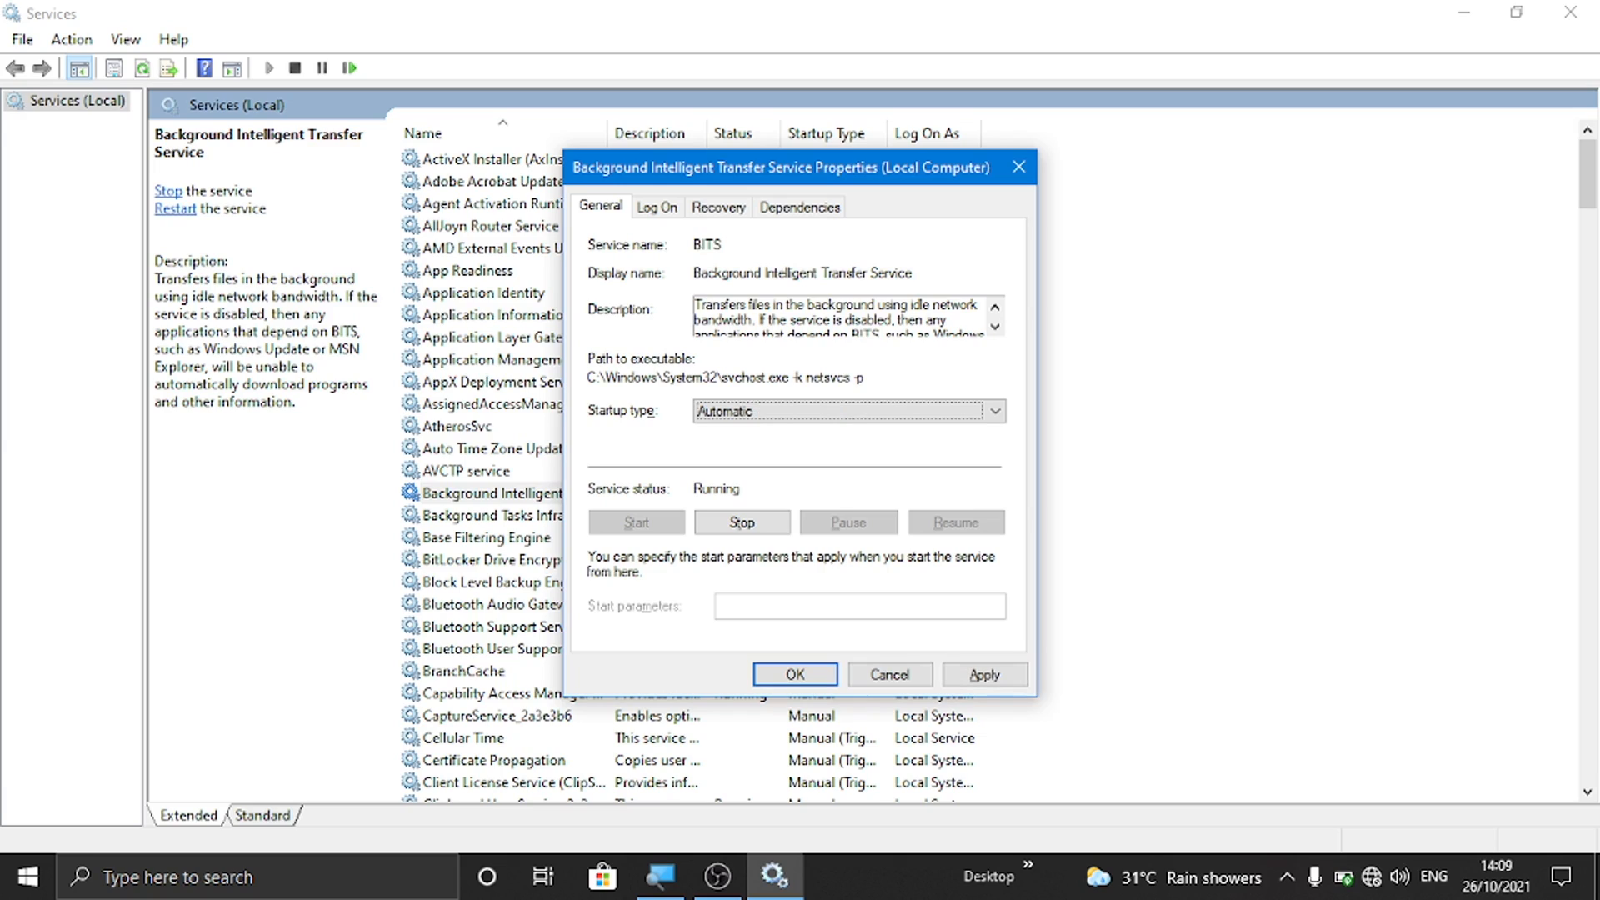
pyautogui.press('Down')
pyautogui.press('Down')
# Stop the Background Intelligent Transfer Service, and apply and accept its changed properties.
pyautogui.press('Tab')
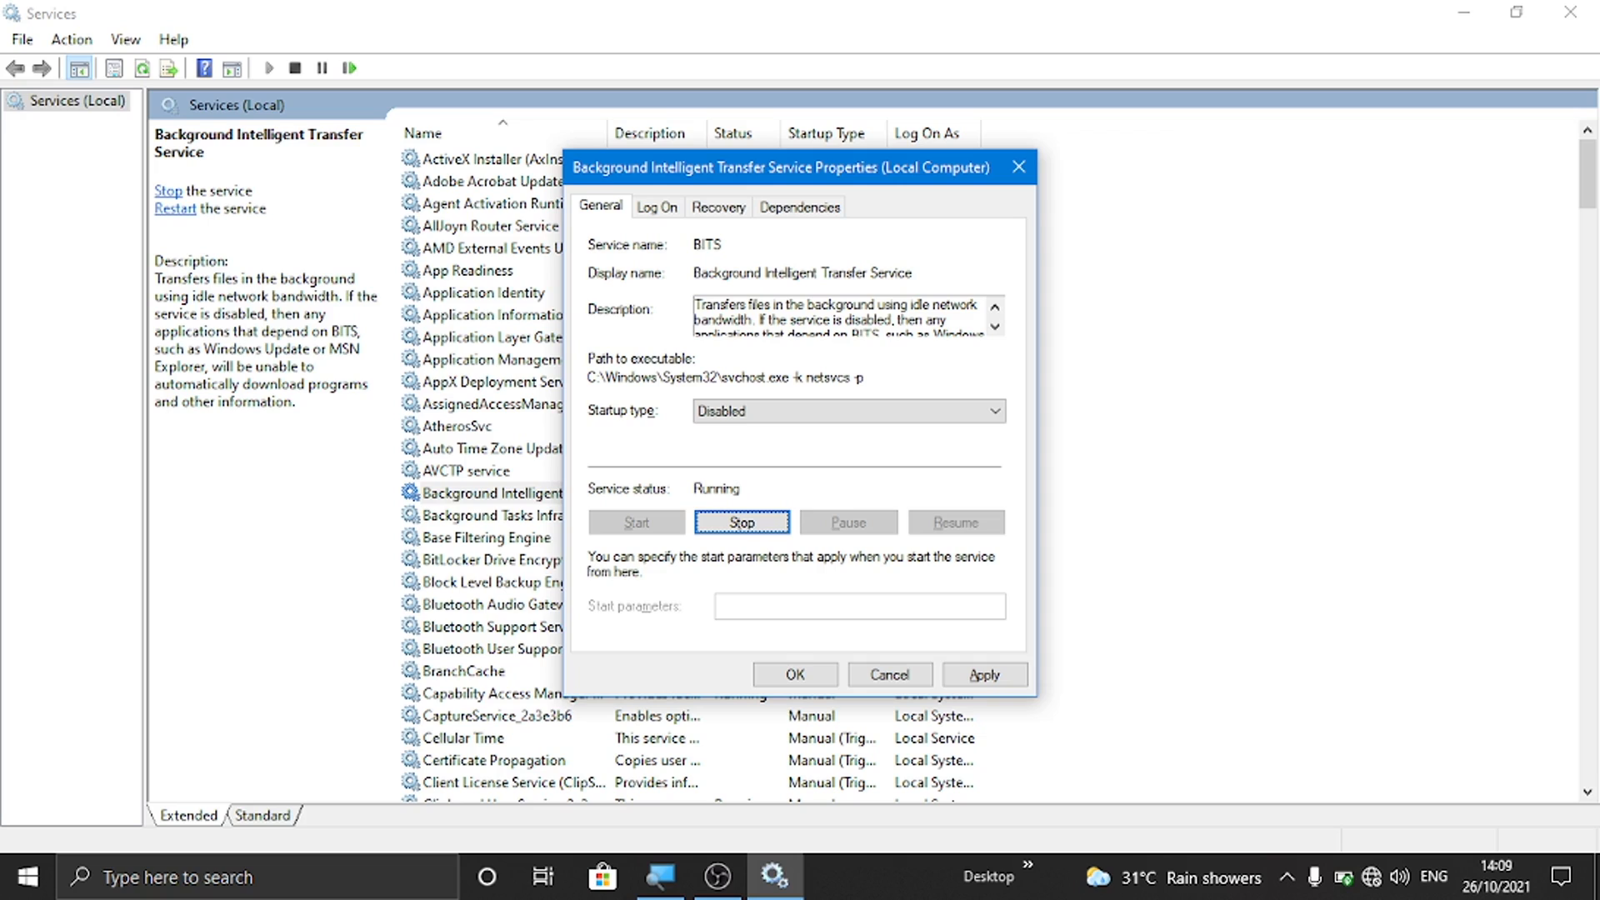
pyautogui.press('Return')
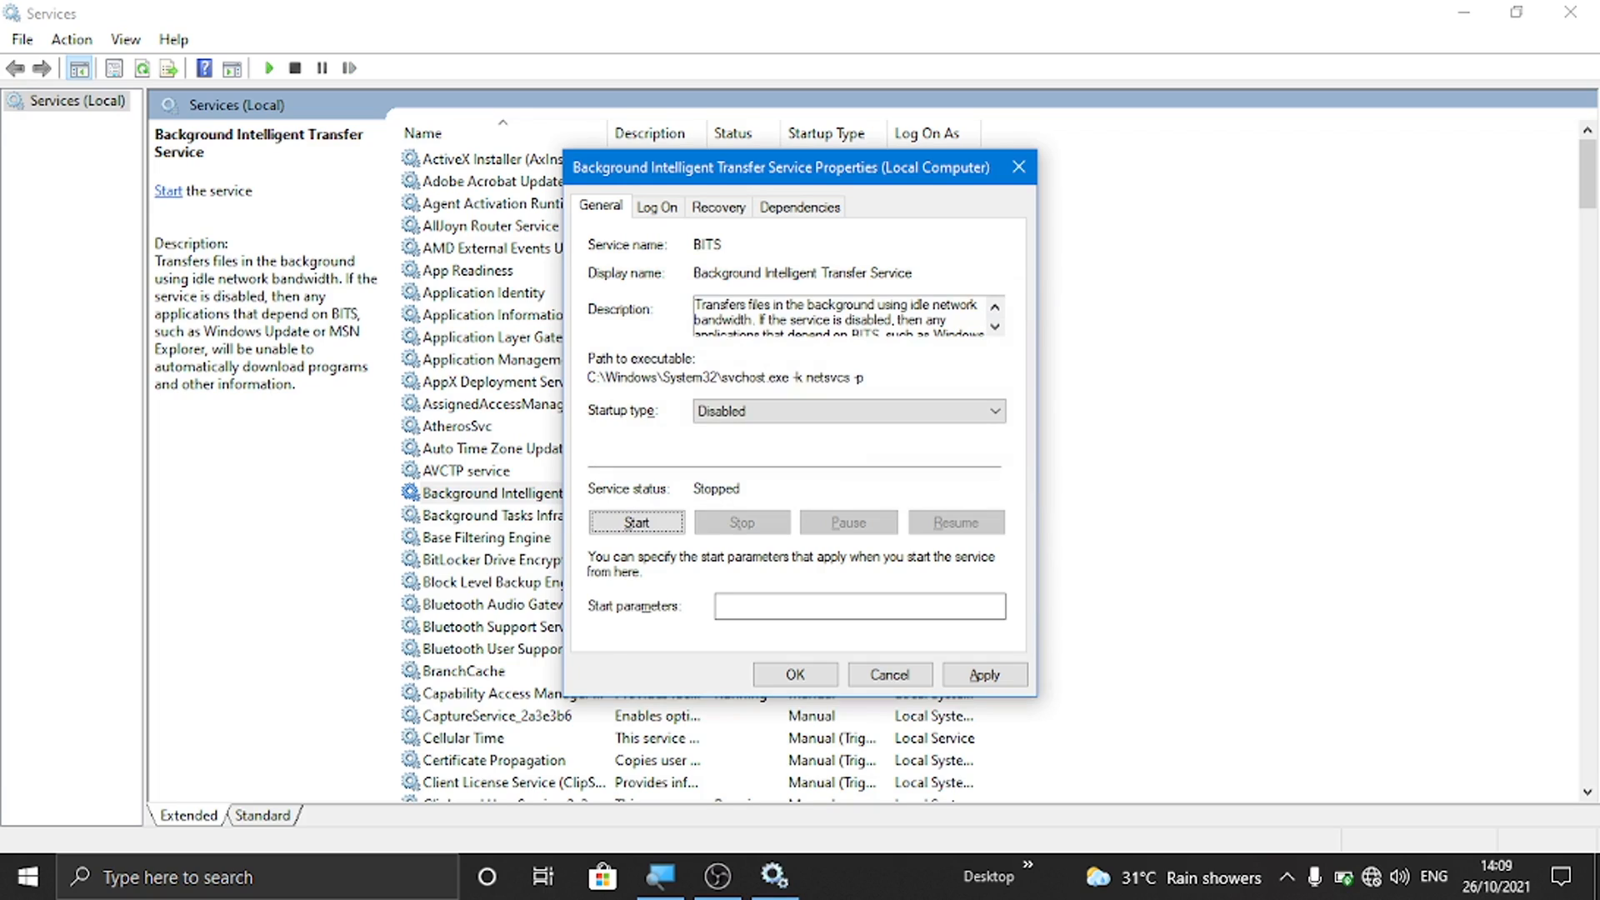
pyautogui.press('Tab')
pyautogui.press('Tab')
pyautogui.press('Tab')
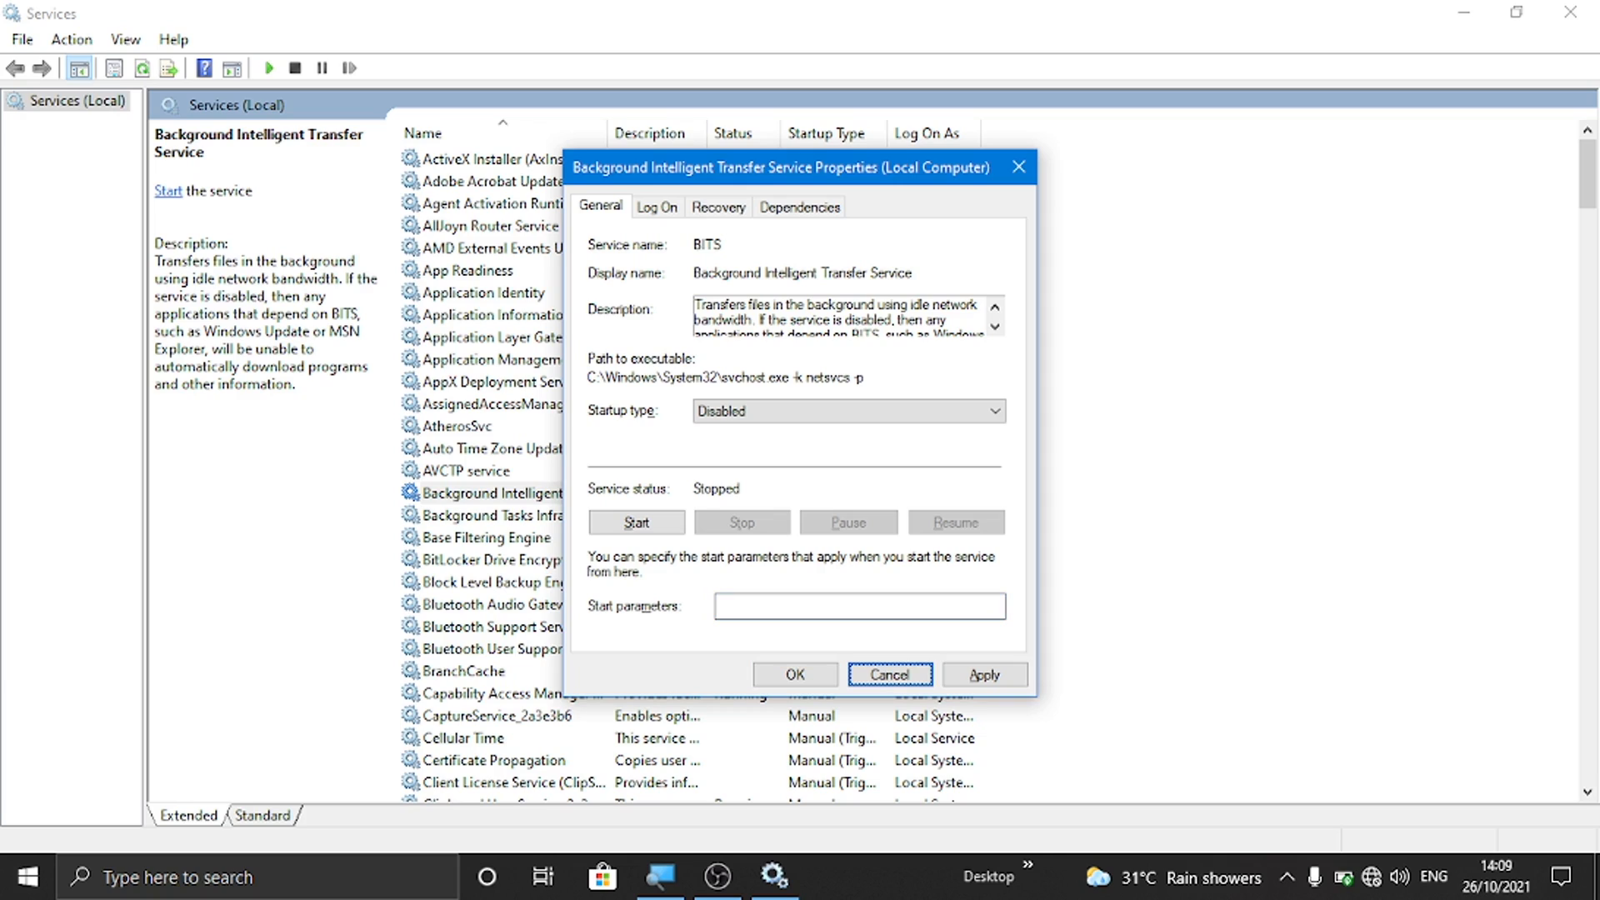
pyautogui.press('Tab')
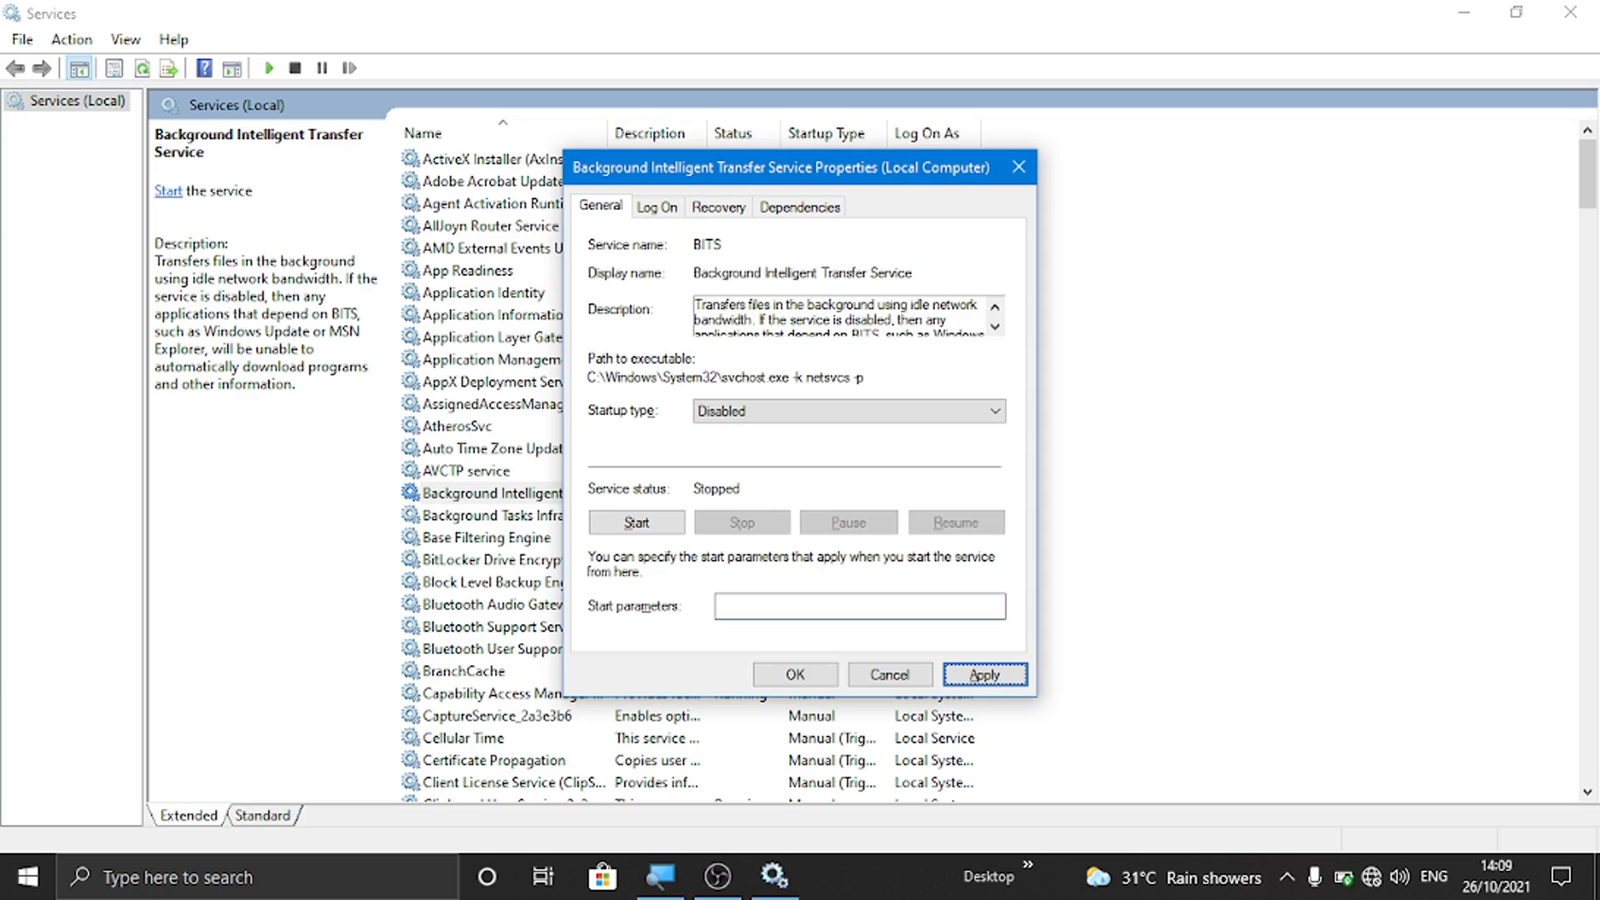
pyautogui.press('Return')
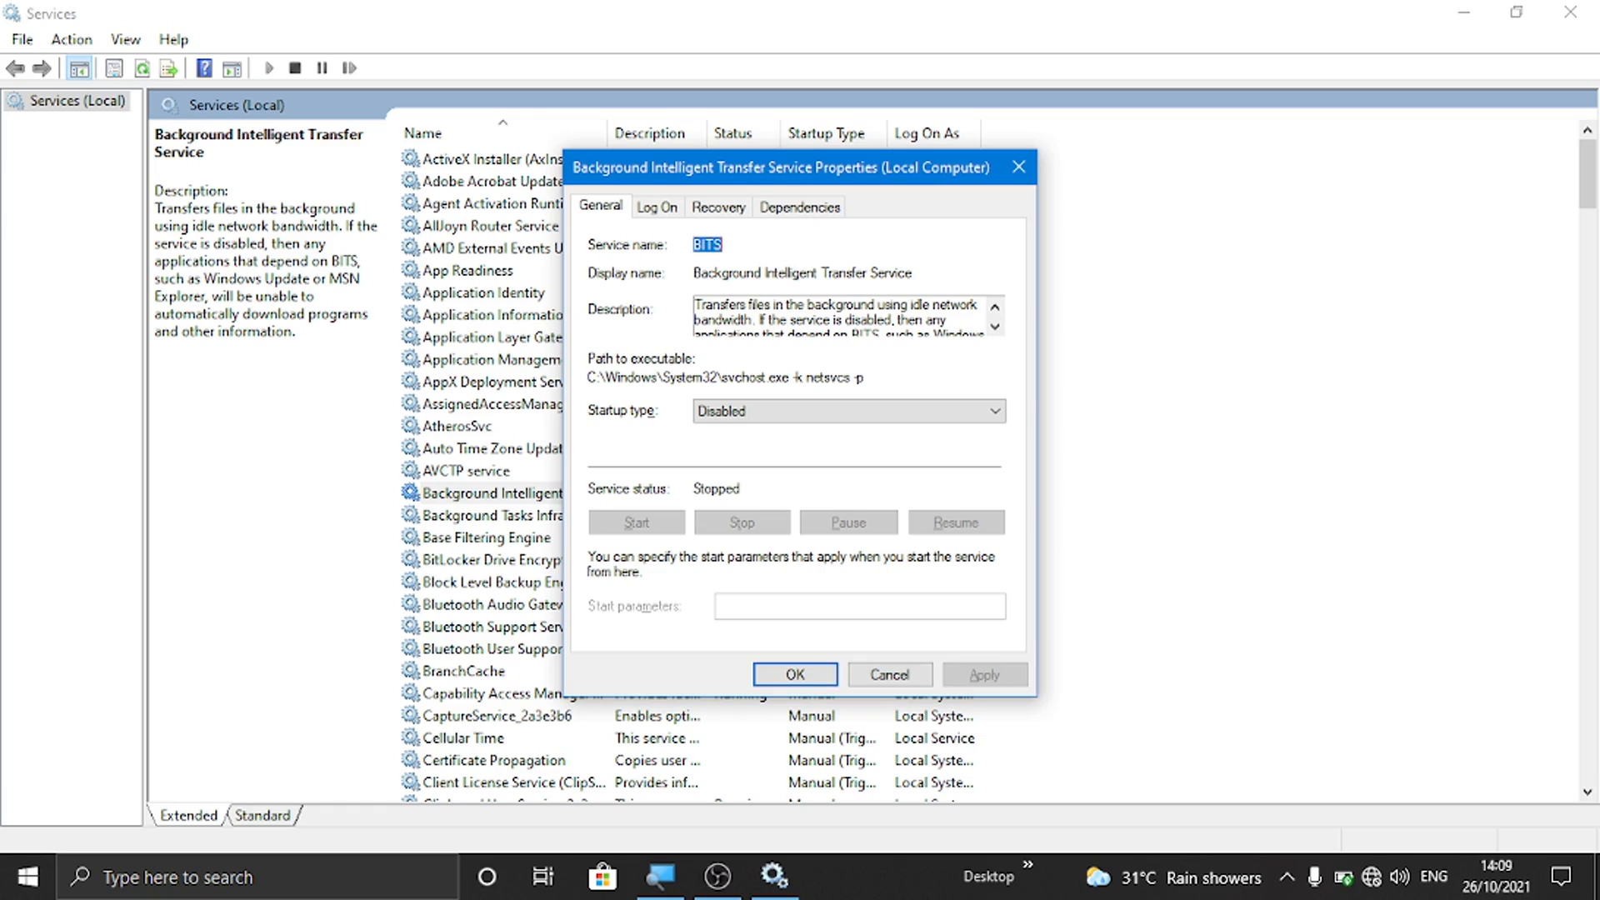
pyautogui.hotkey('shift', 'Tab')
pyautogui.hotkey('shift', 'Tab')
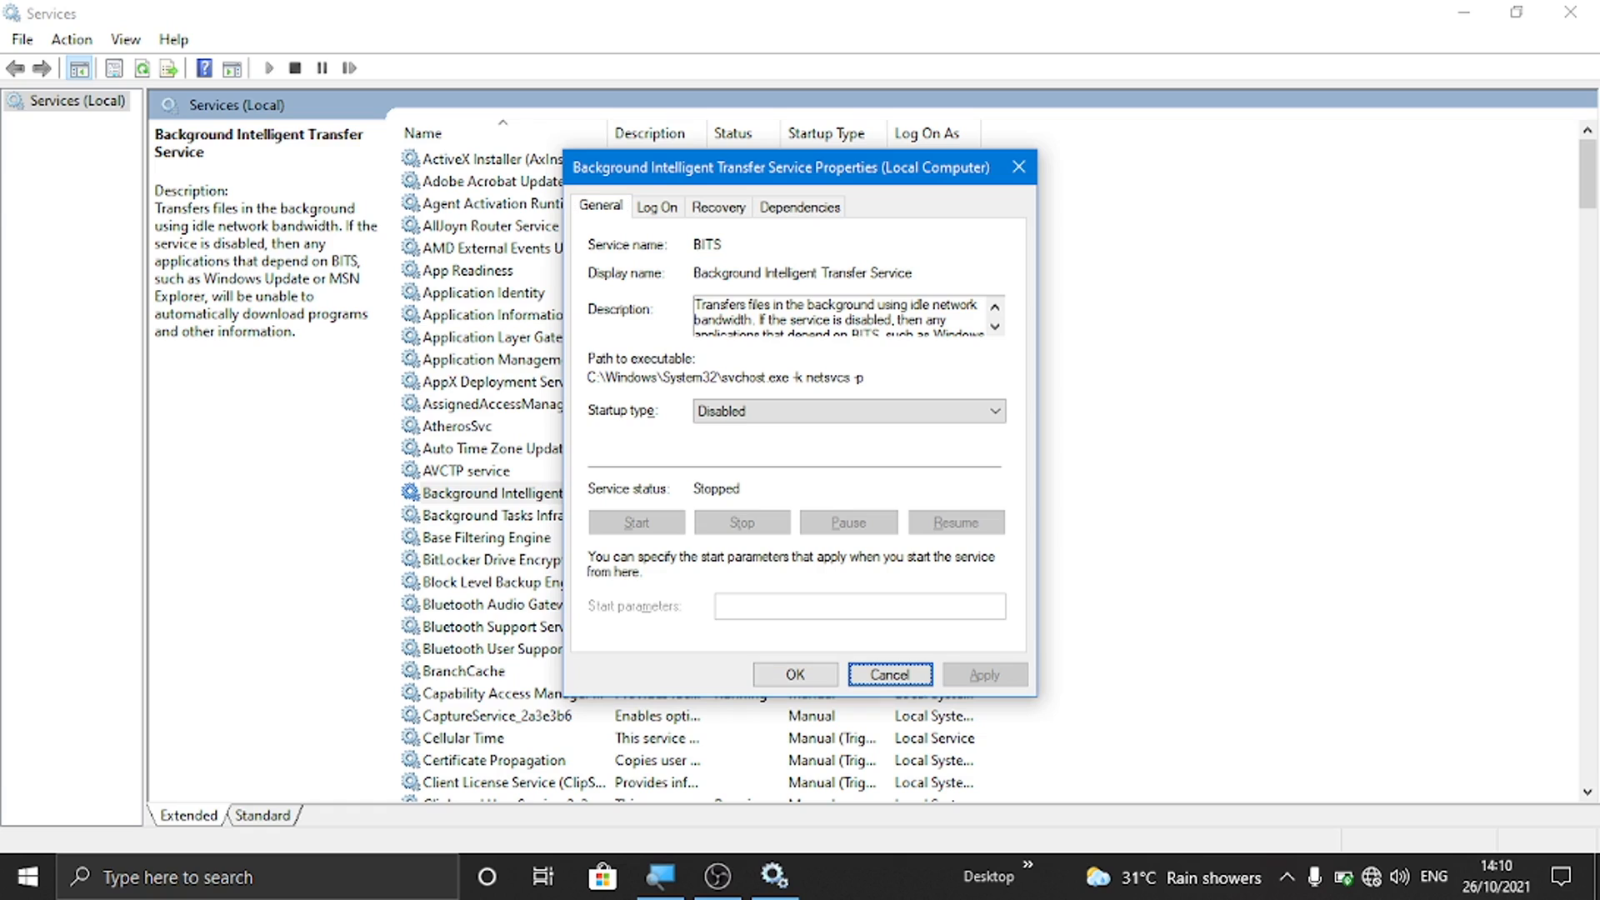
pyautogui.hotkey('shift', 'Tab')
pyautogui.press('Return')
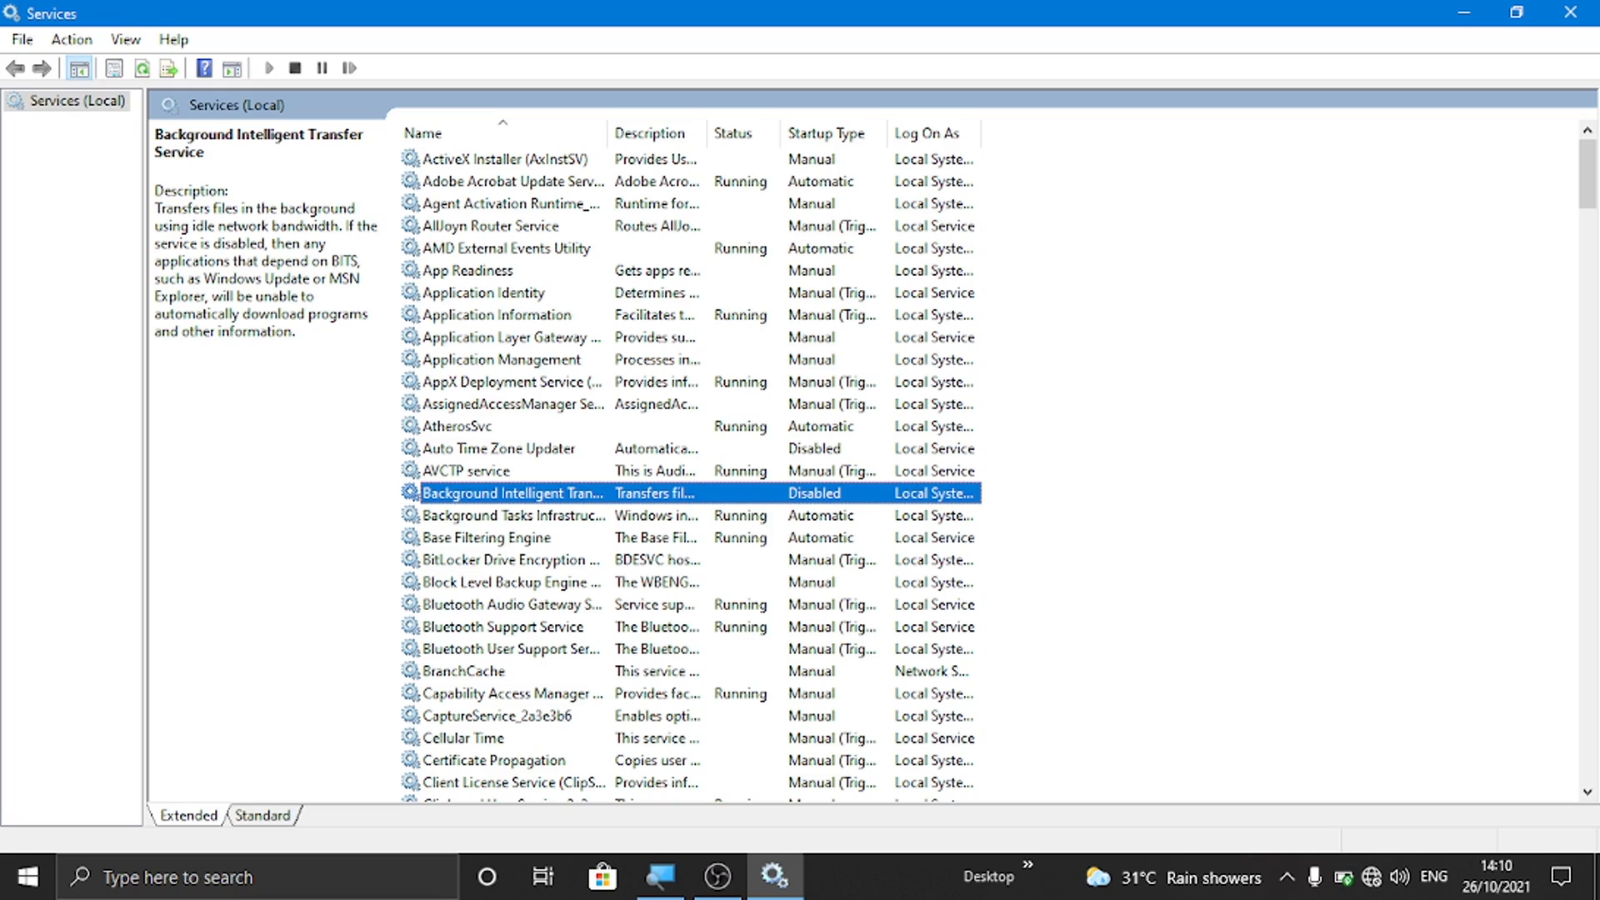
# Select the Windows Update service in the list of local services.
pyautogui.press('w')
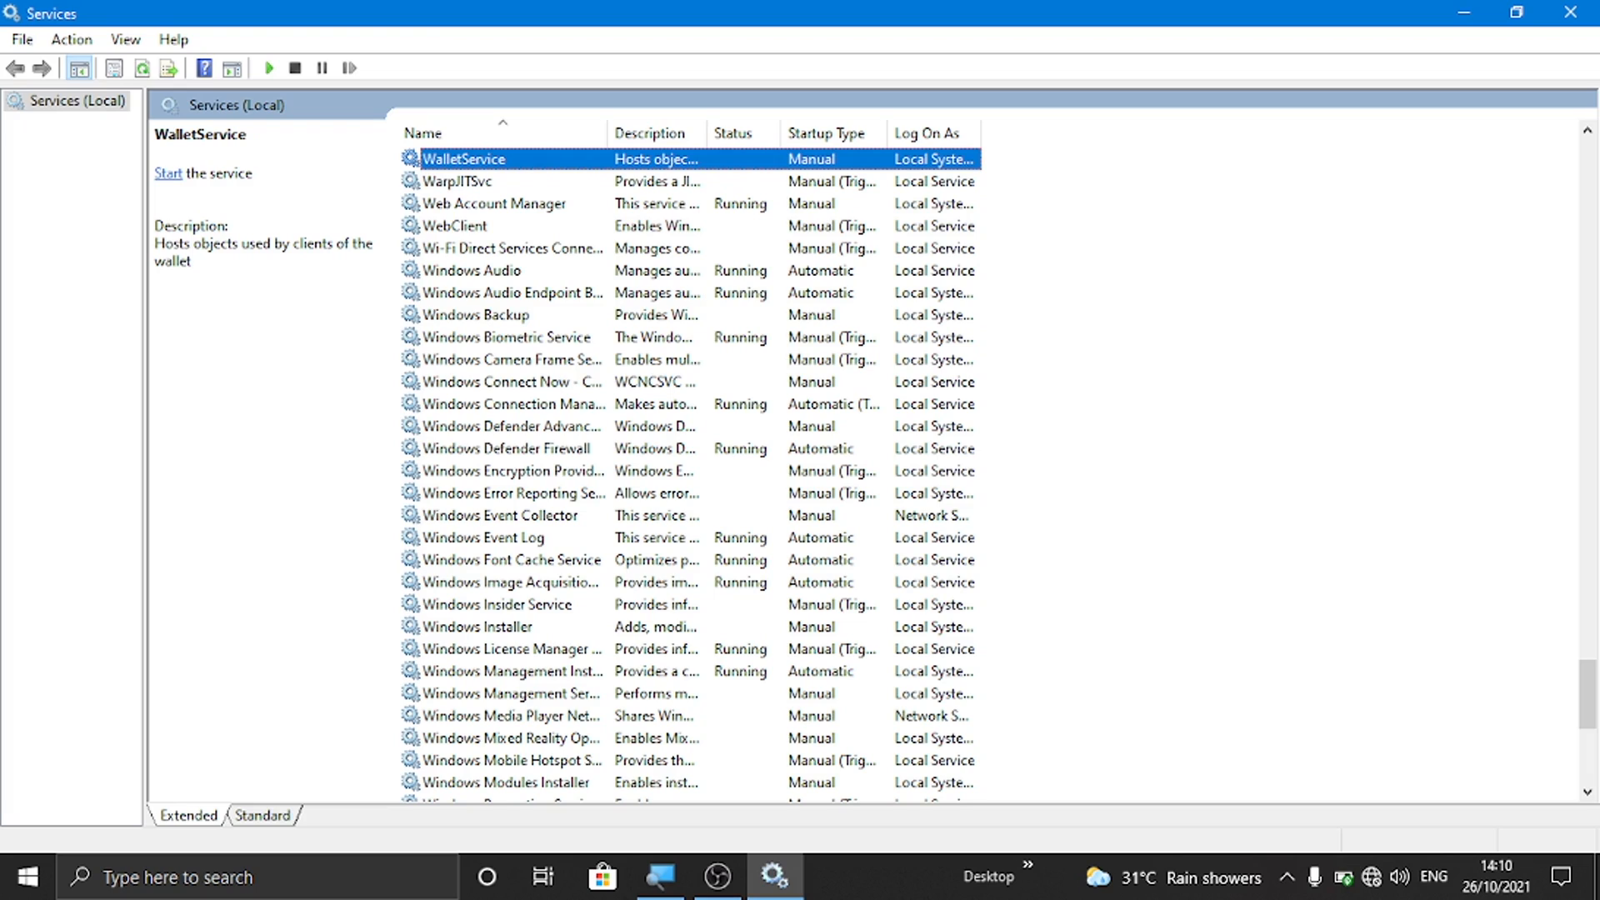
pyautogui.press('Down')
pyautogui.press('Down')
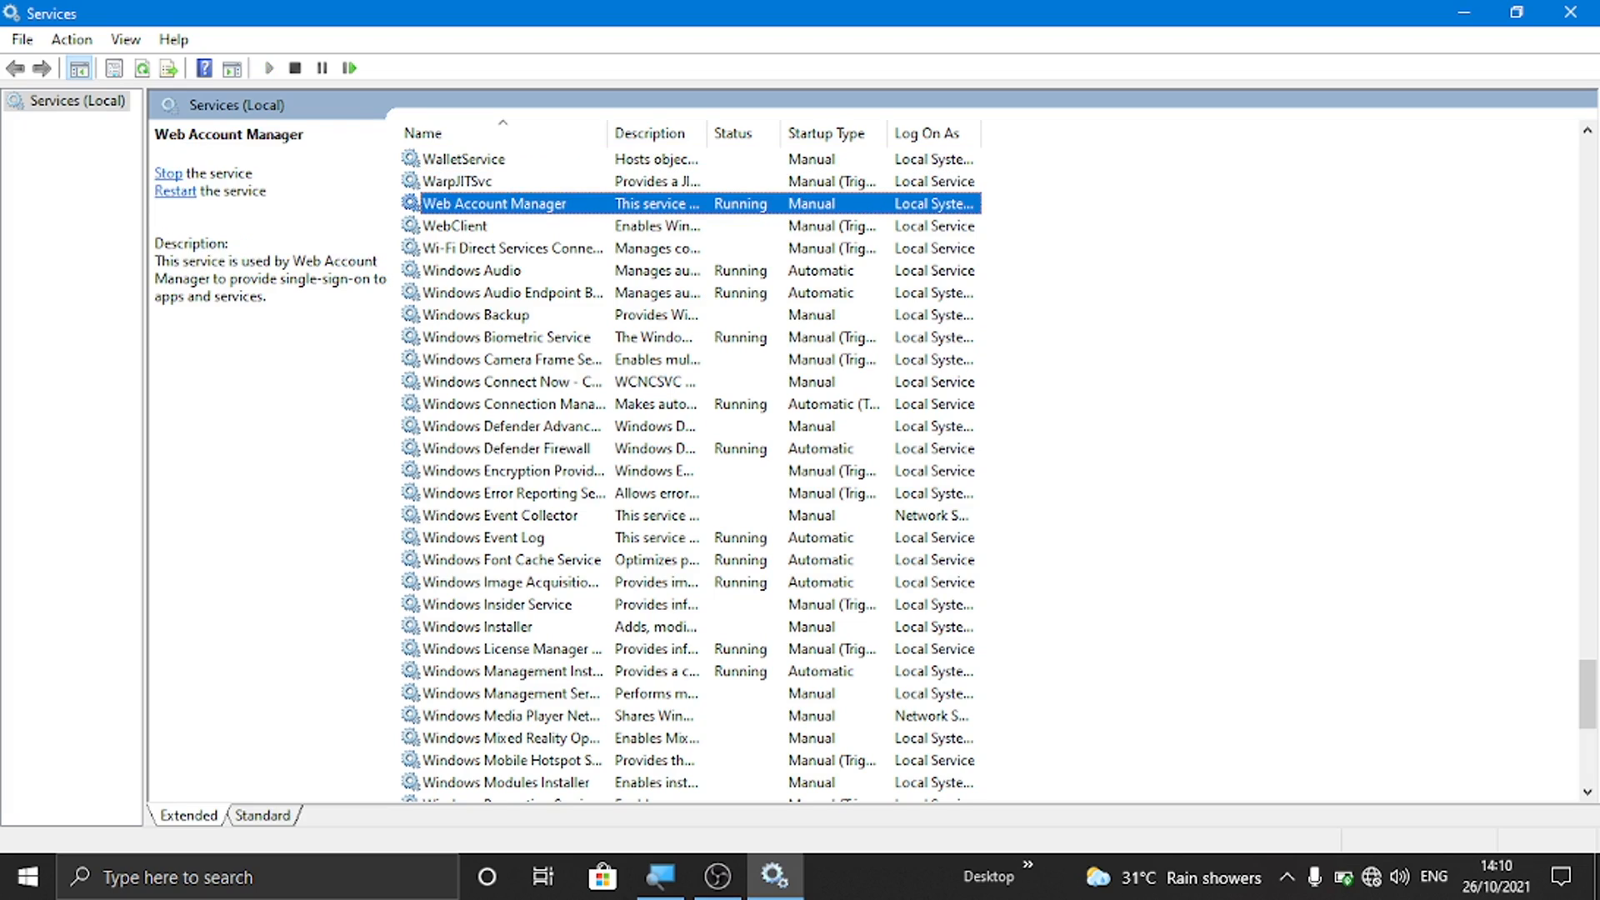
pyautogui.press('Down')
pyautogui.press('Down')
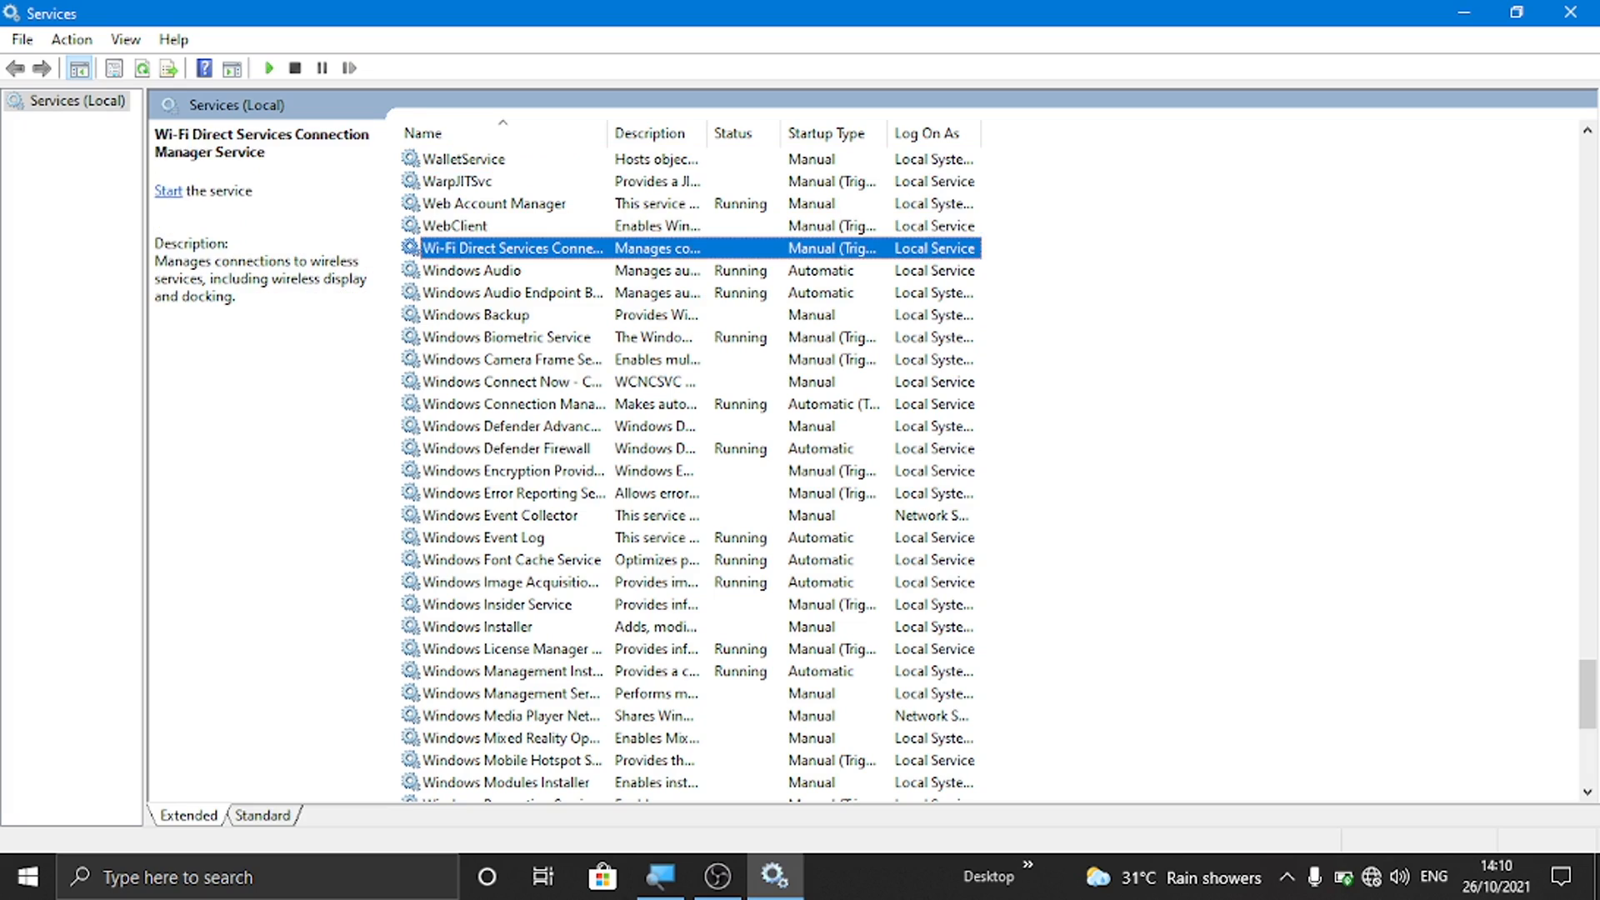
pyautogui.press('Down')
pyautogui.press('Down')
pyautogui.press('Down')
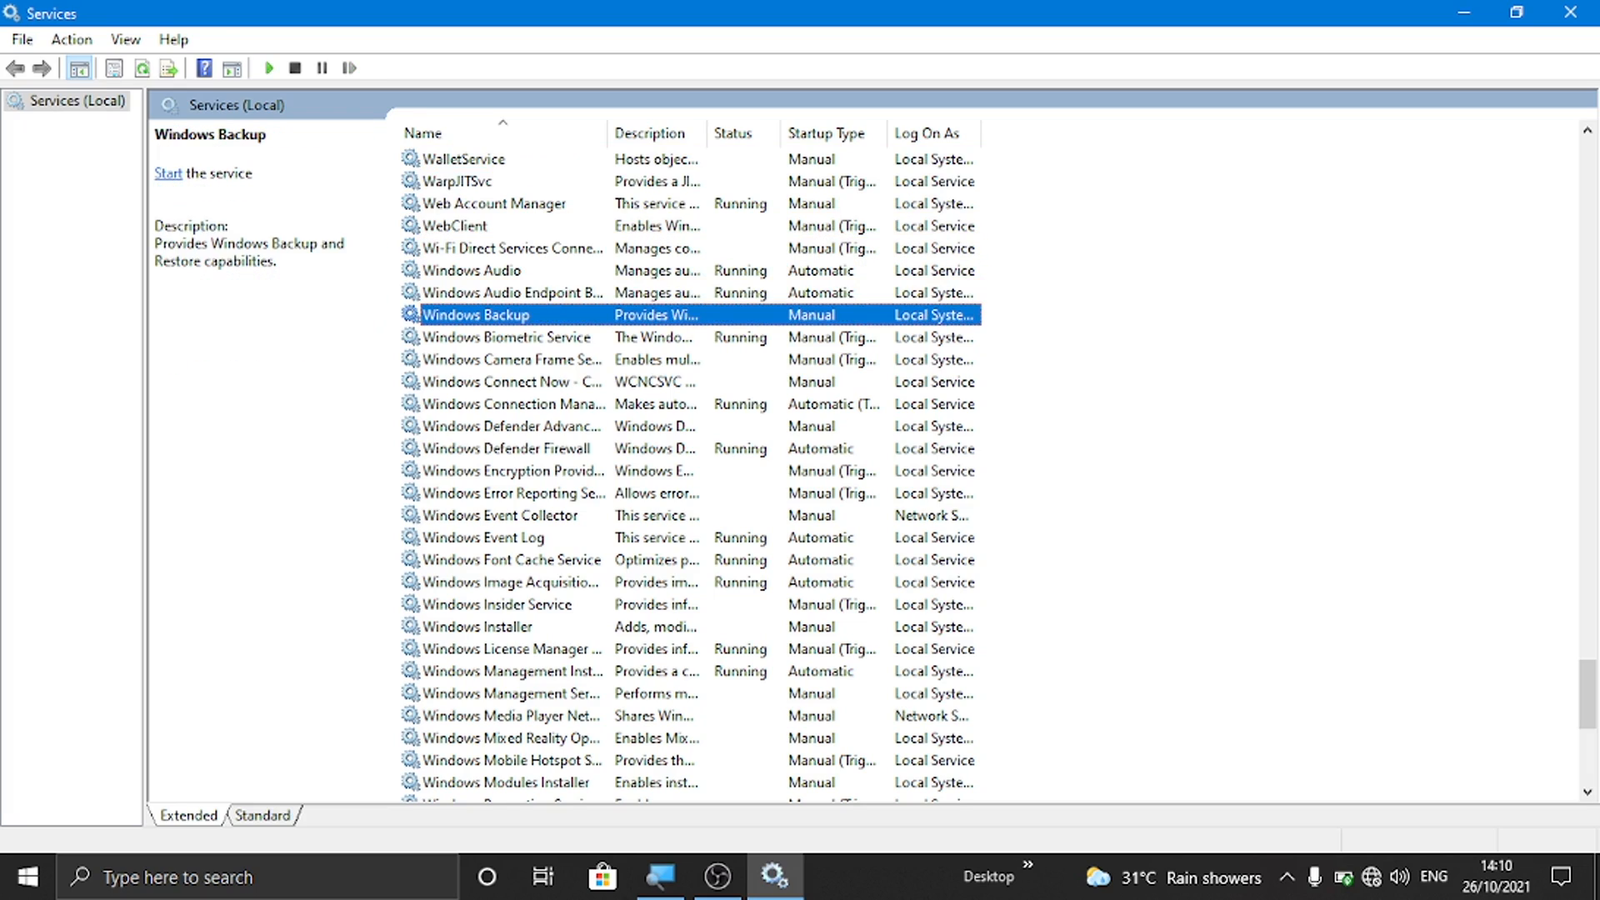
pyautogui.press('Down')
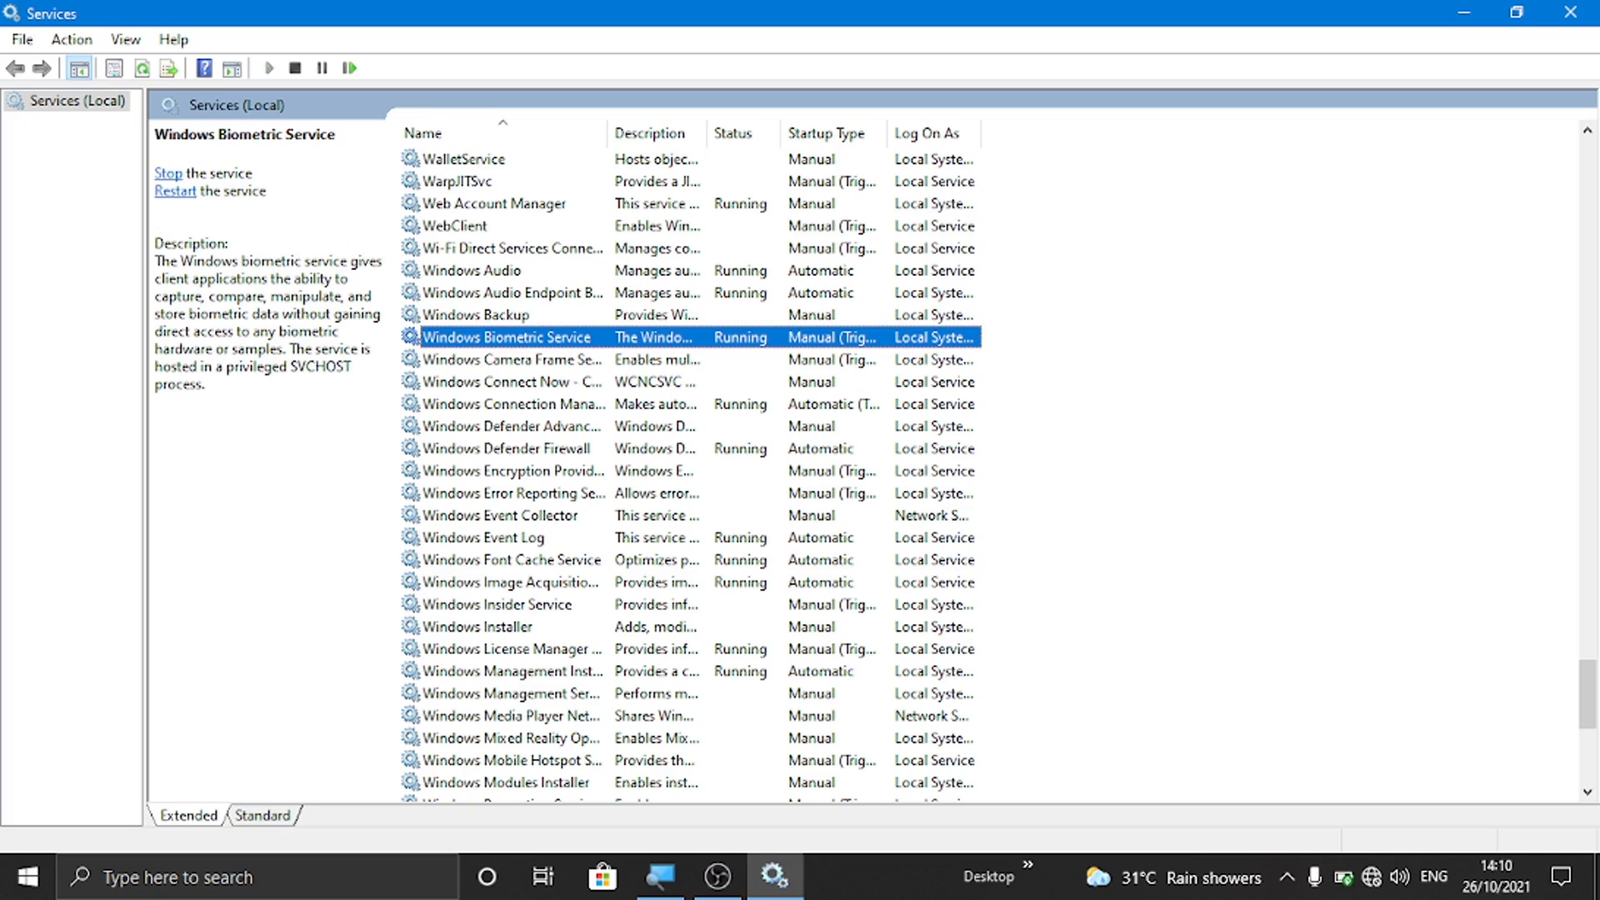
pyautogui.press('Down')
pyautogui.press('Down')
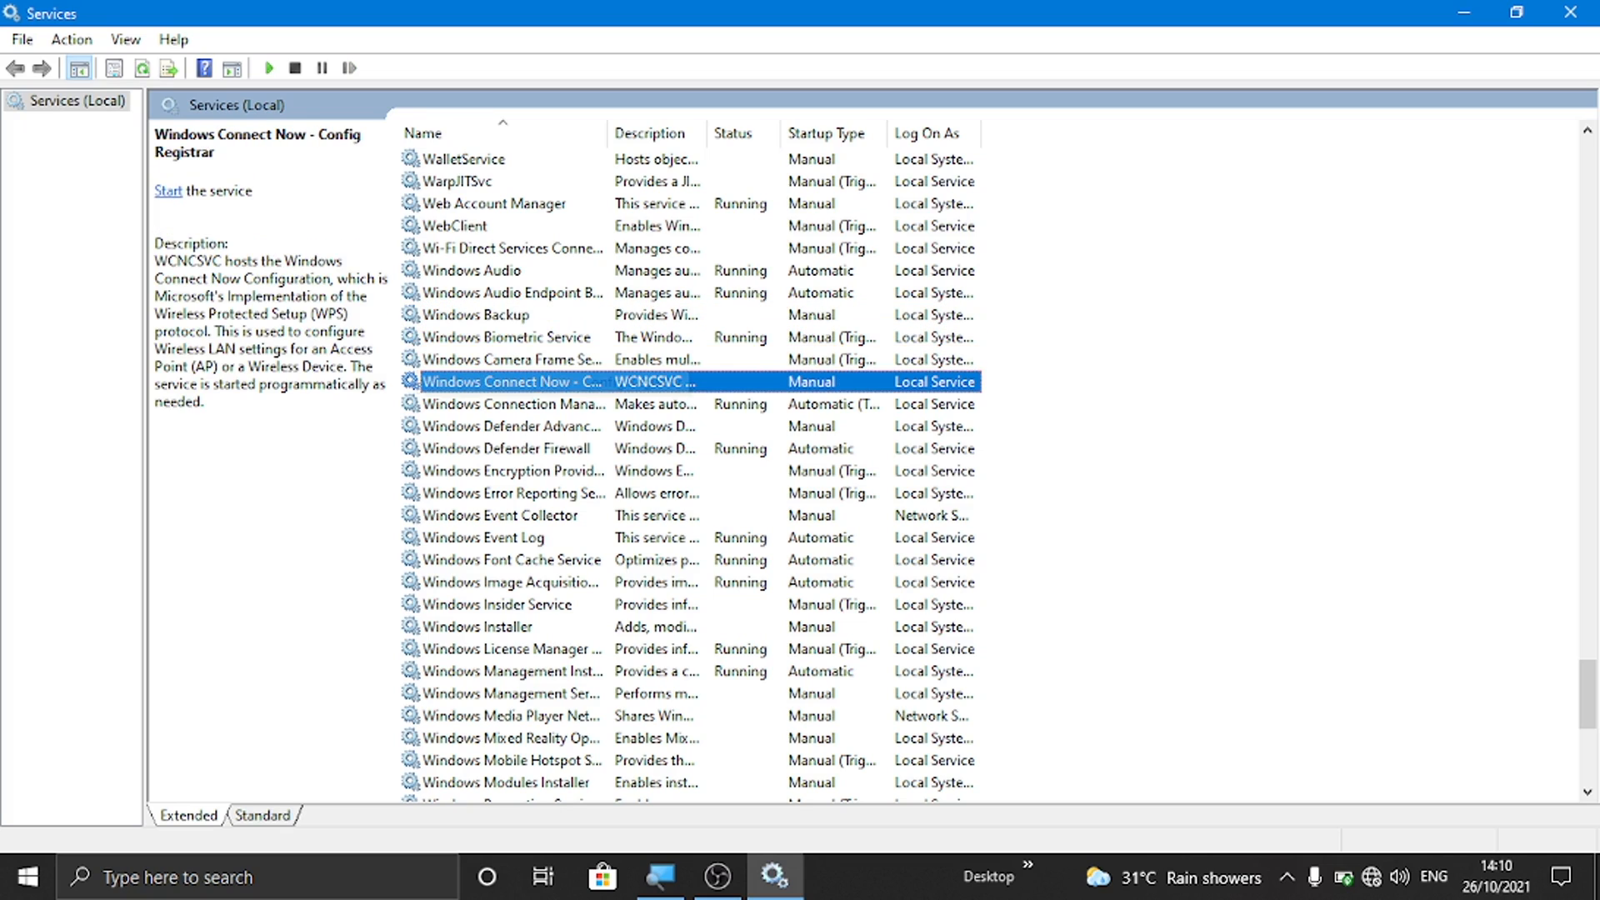
pyautogui.press('Down')
pyautogui.press('Down')
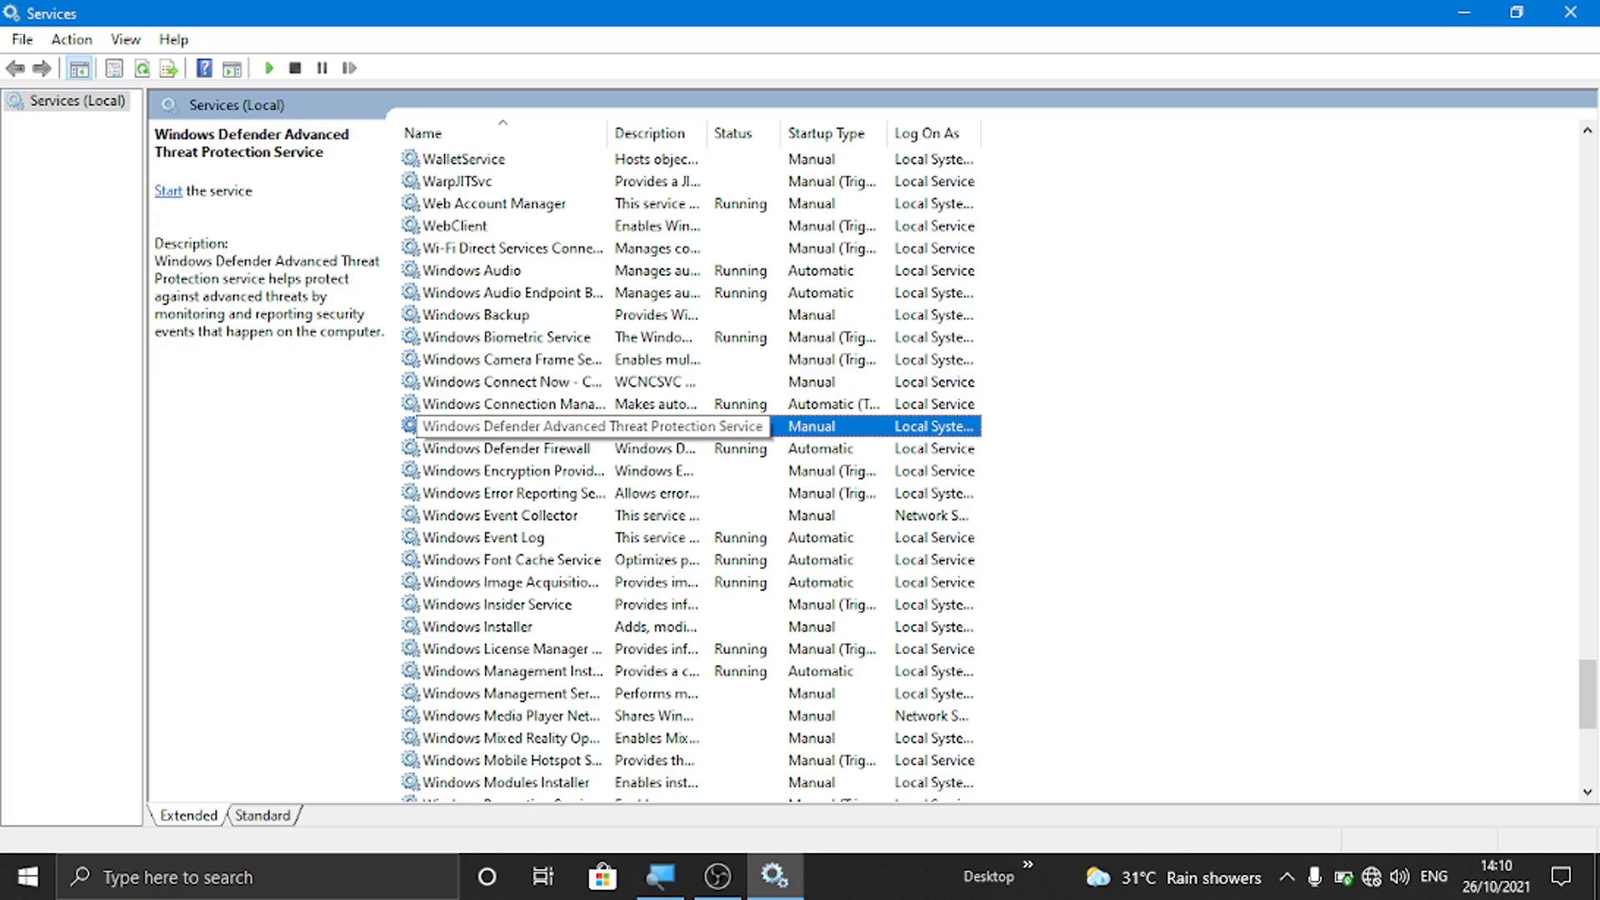
pyautogui.press('Down')
pyautogui.press('Down')
pyautogui.press('Down')
pyautogui.press('Down')
pyautogui.press('Down')
pyautogui.press('Down')
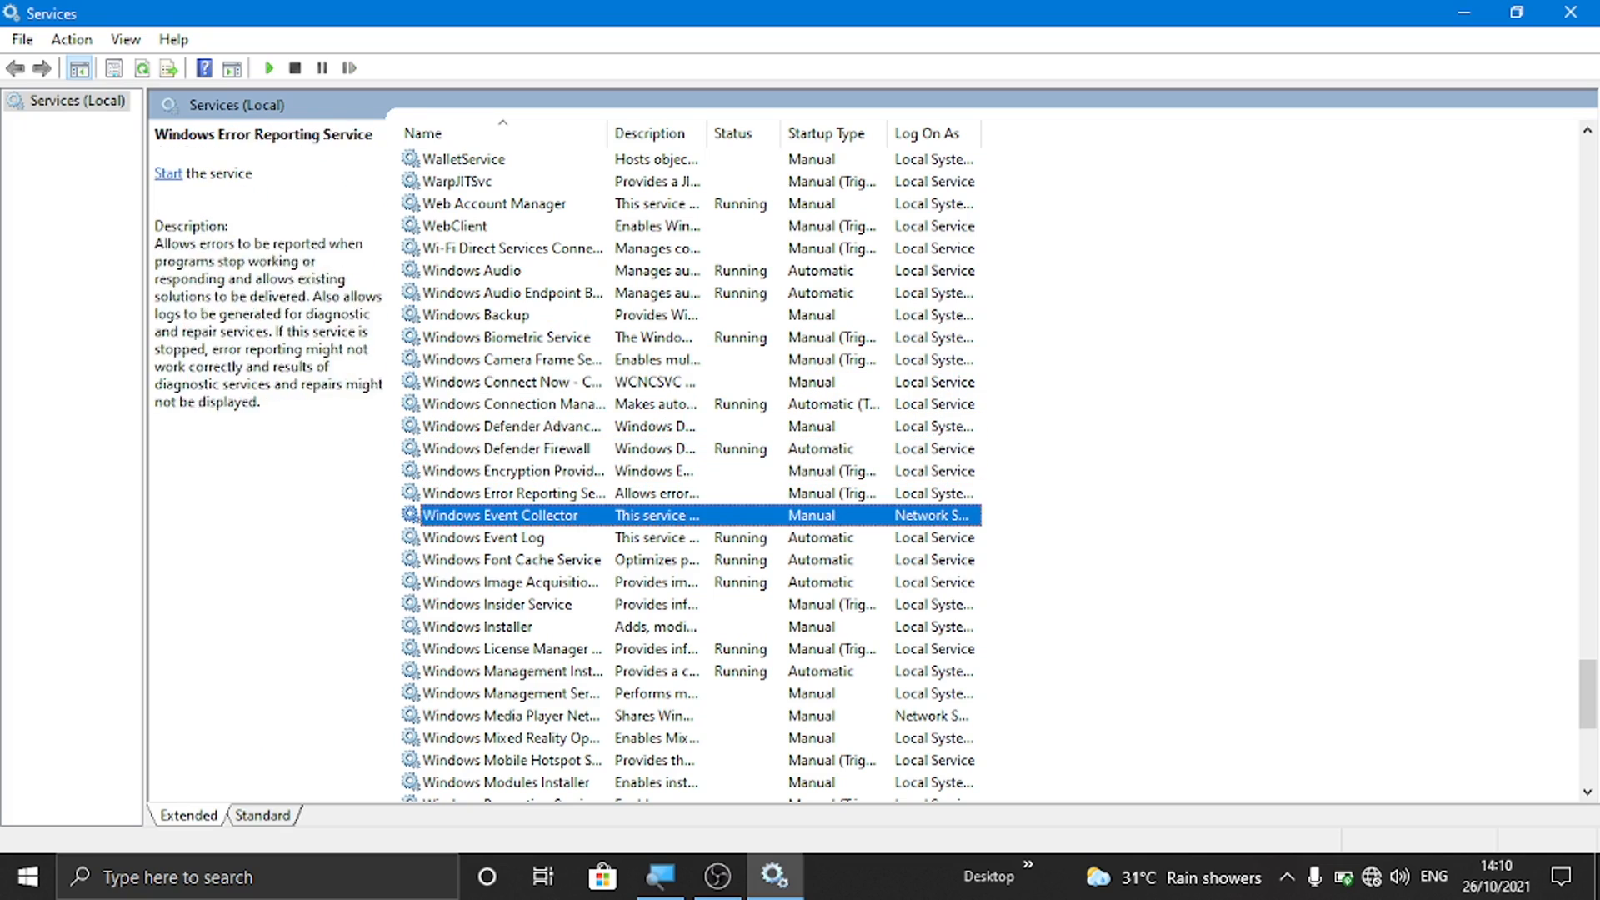
pyautogui.press('Down')
pyautogui.press('Down')
pyautogui.press('Down')
pyautogui.press('Down')
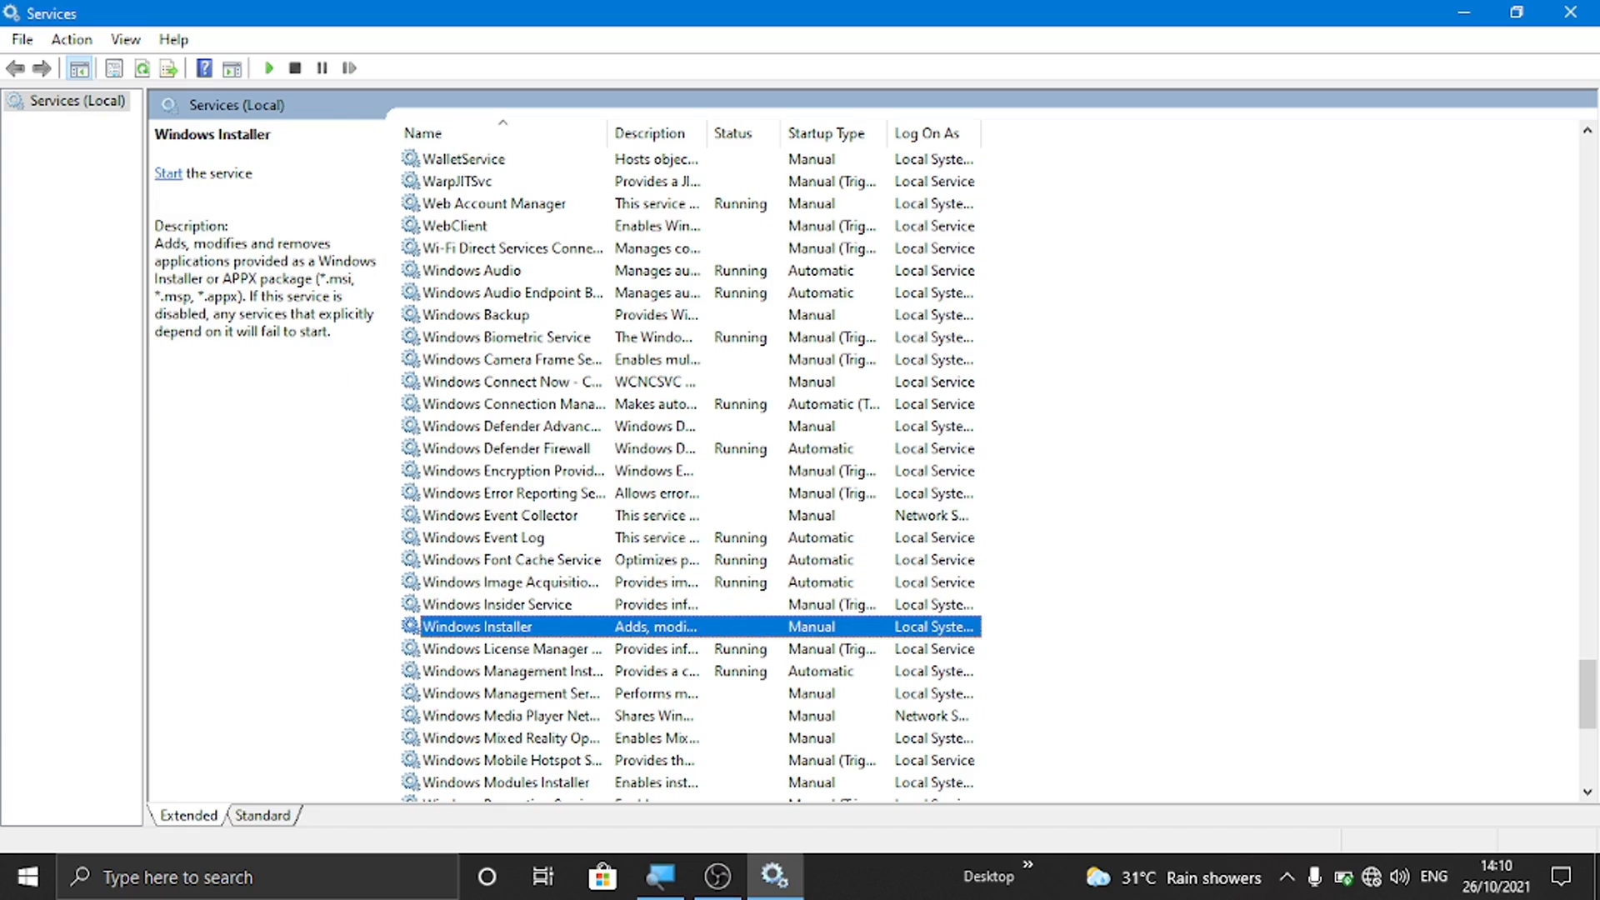
pyautogui.press('Down')
pyautogui.press('Down')
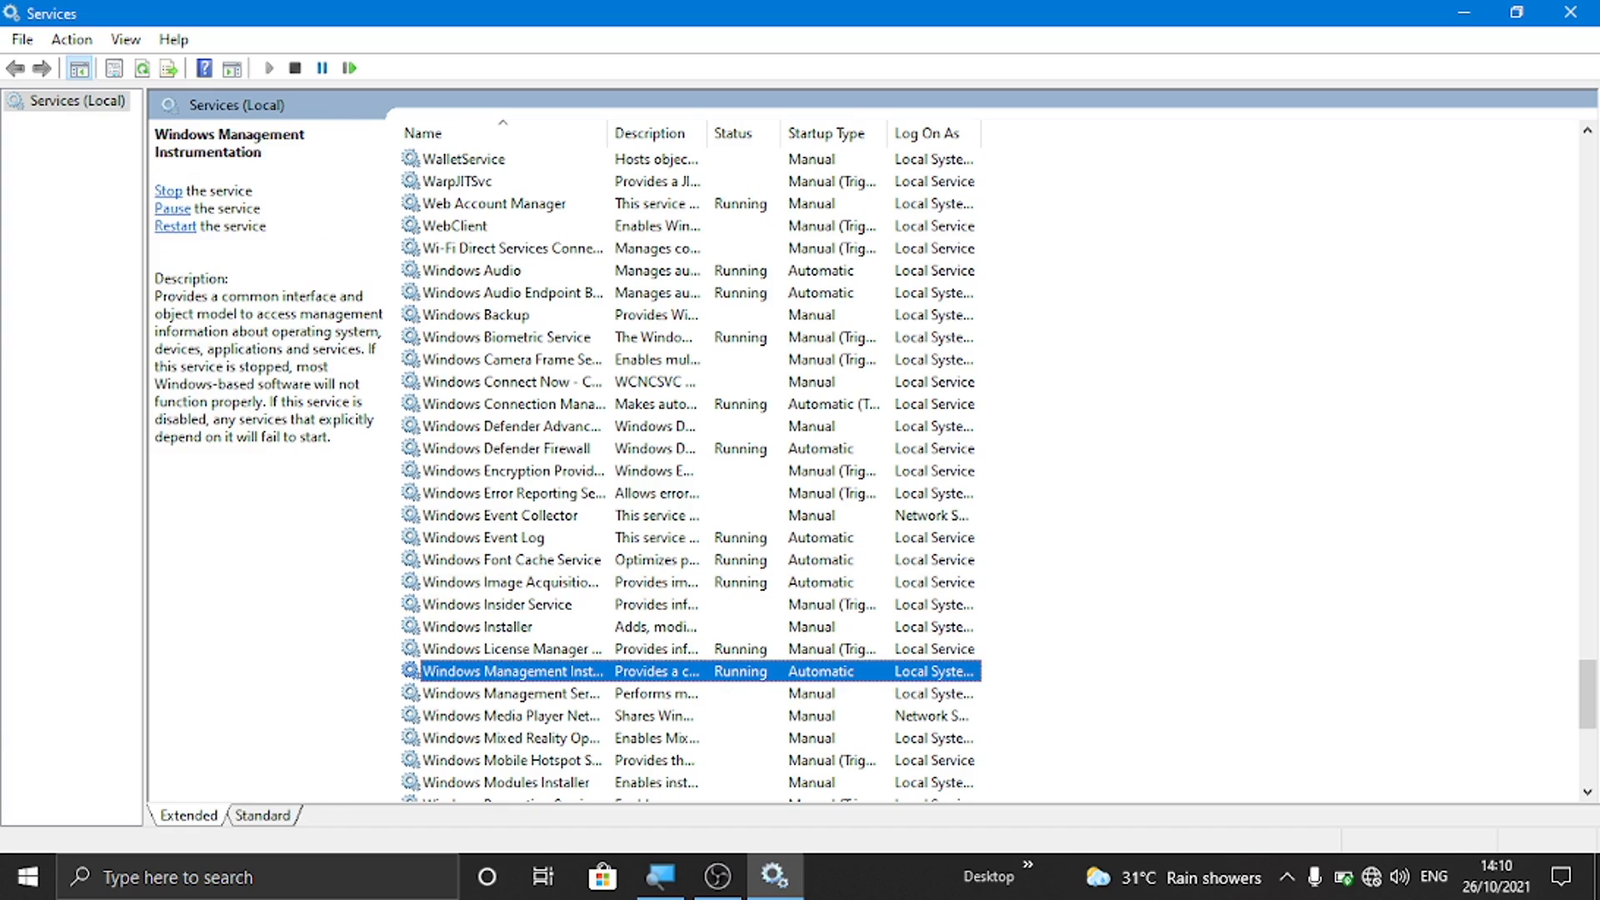
pyautogui.press('Down')
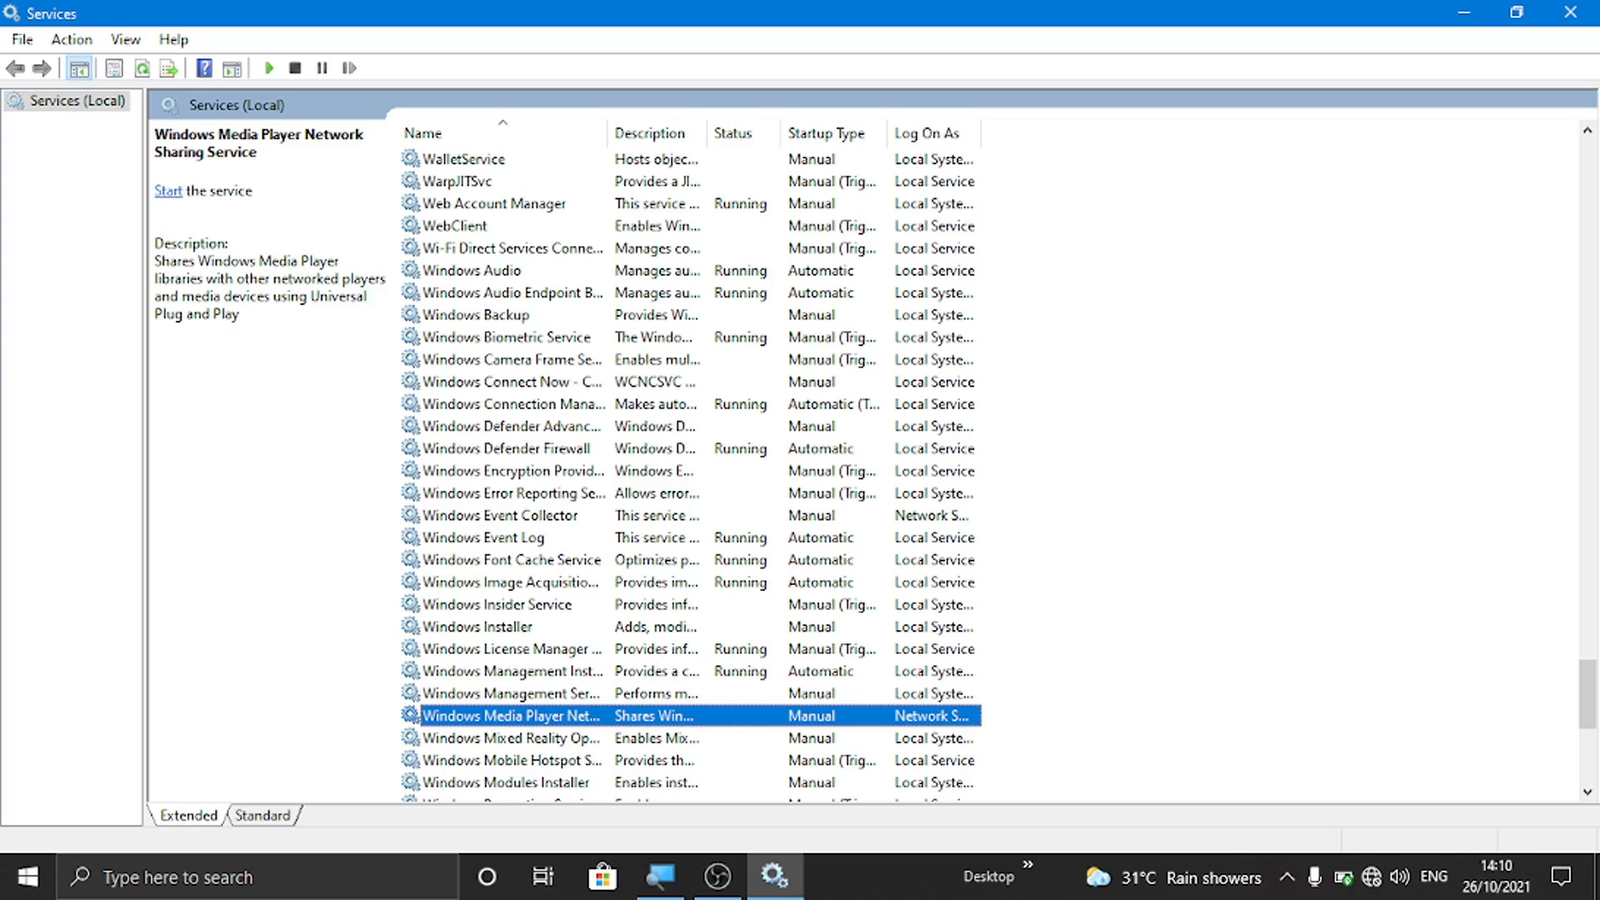
pyautogui.press('Down')
pyautogui.press('Down')
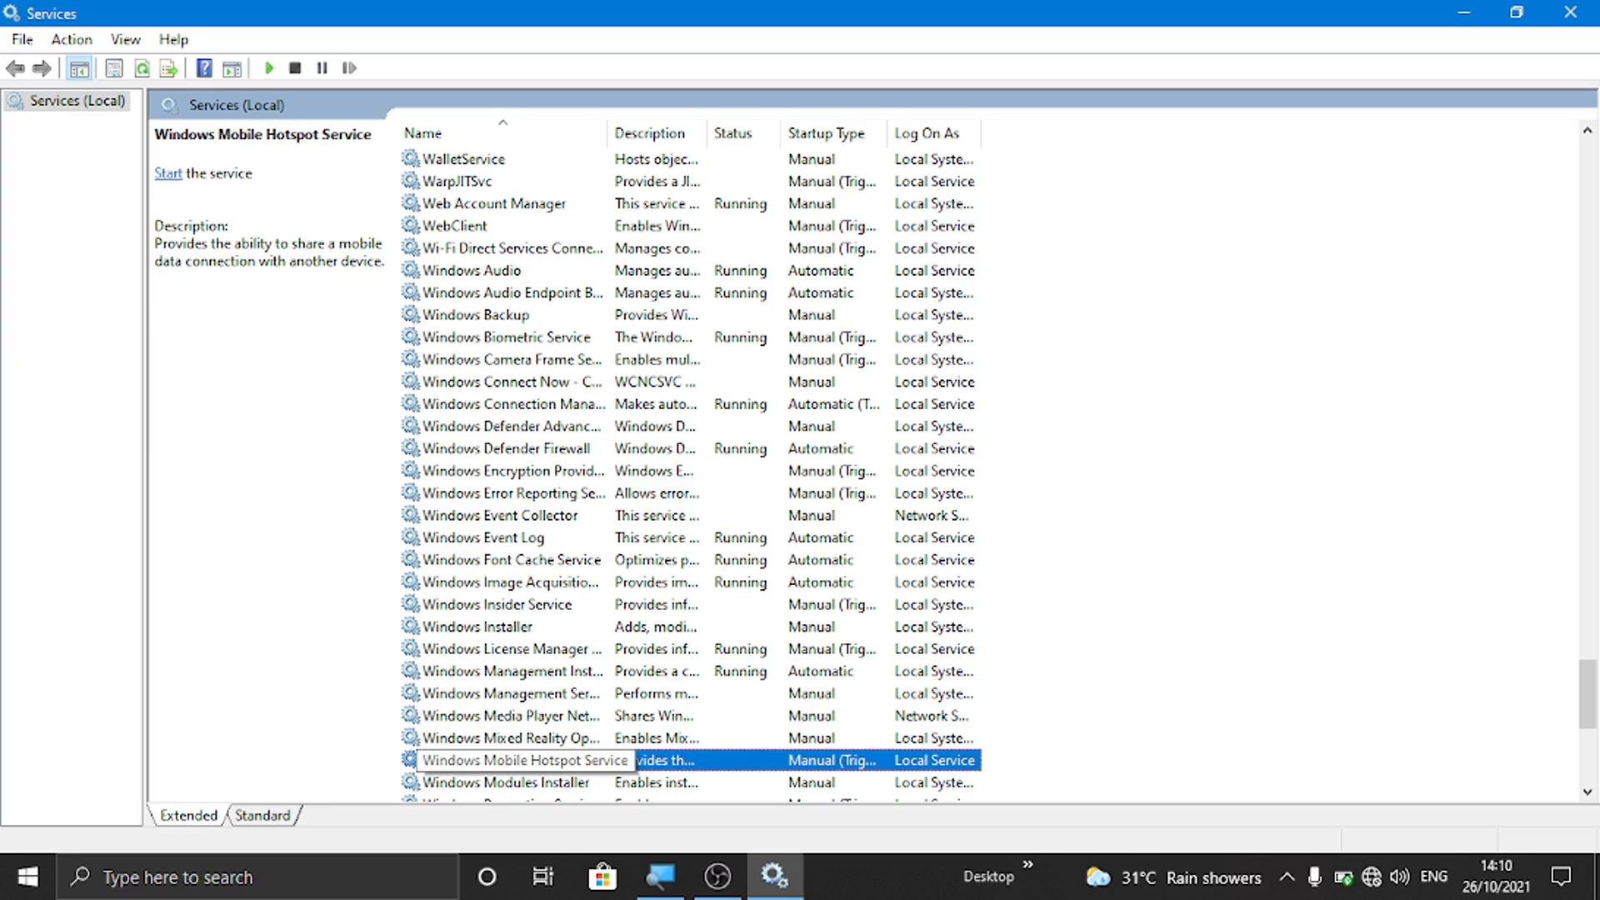
pyautogui.press('Down')
pyautogui.press('Down')
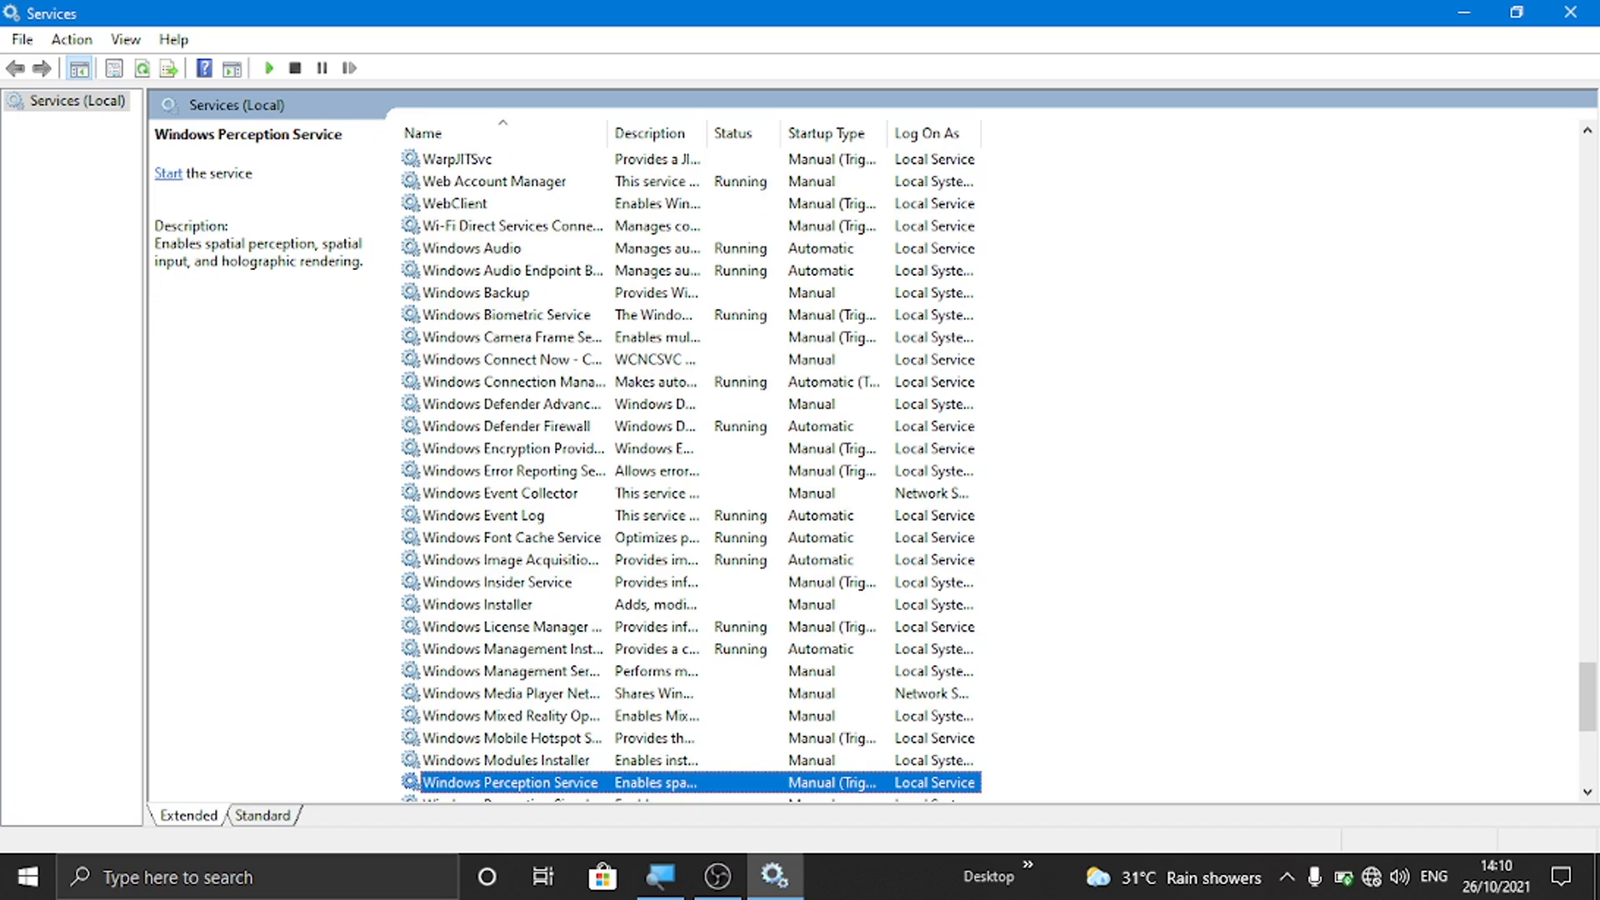
pyautogui.press('Down')
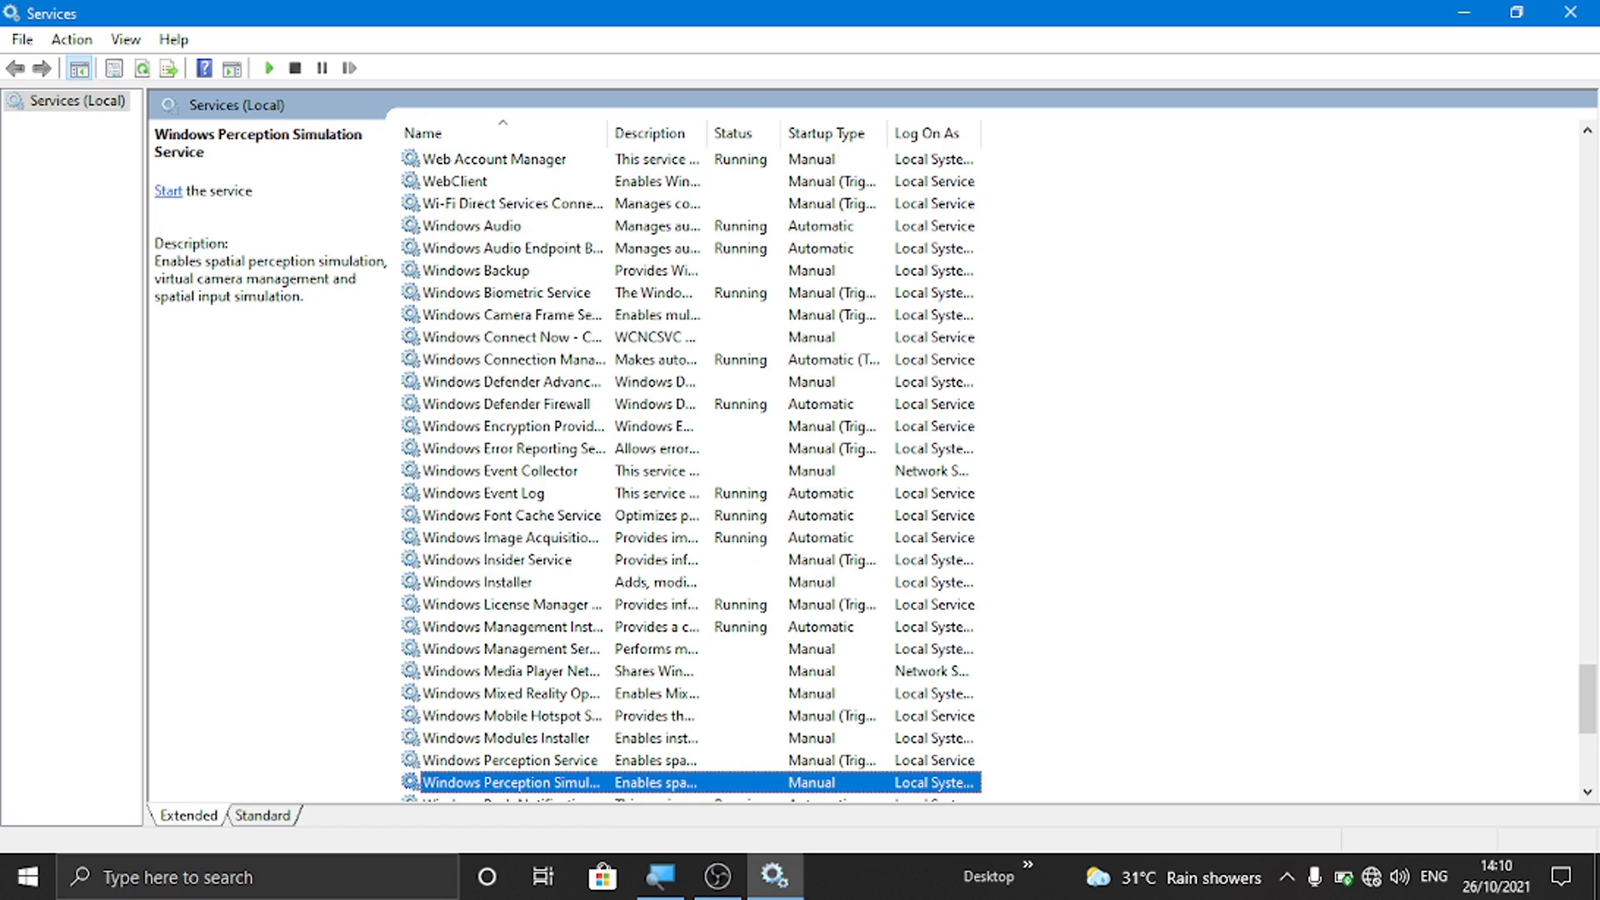
pyautogui.press('Down')
pyautogui.press('Down')
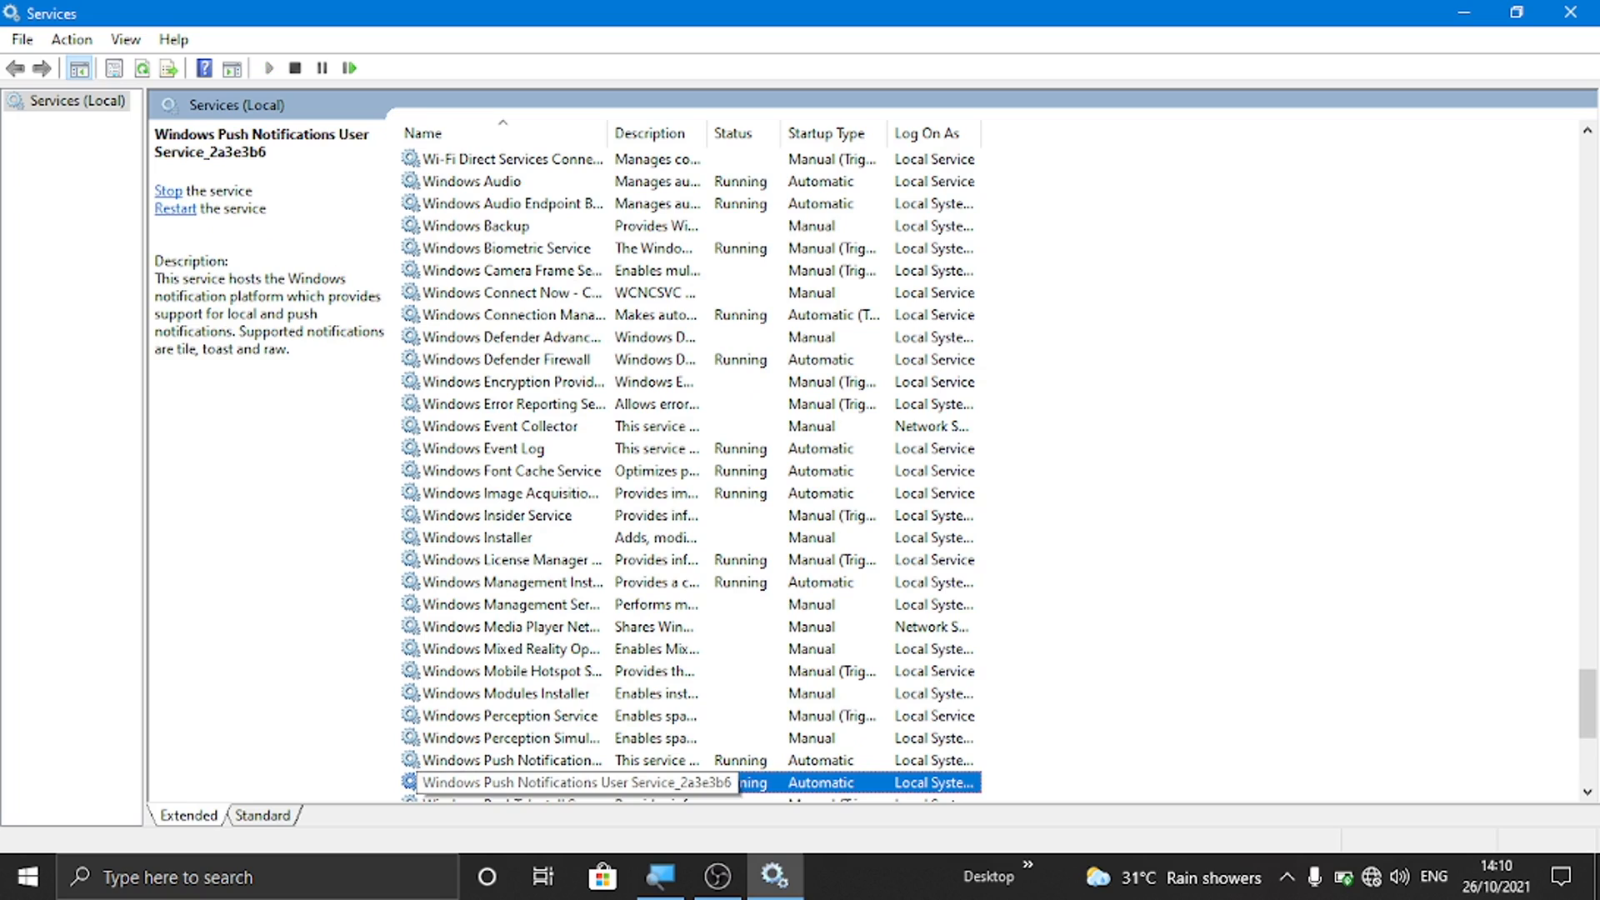
pyautogui.press('Down')
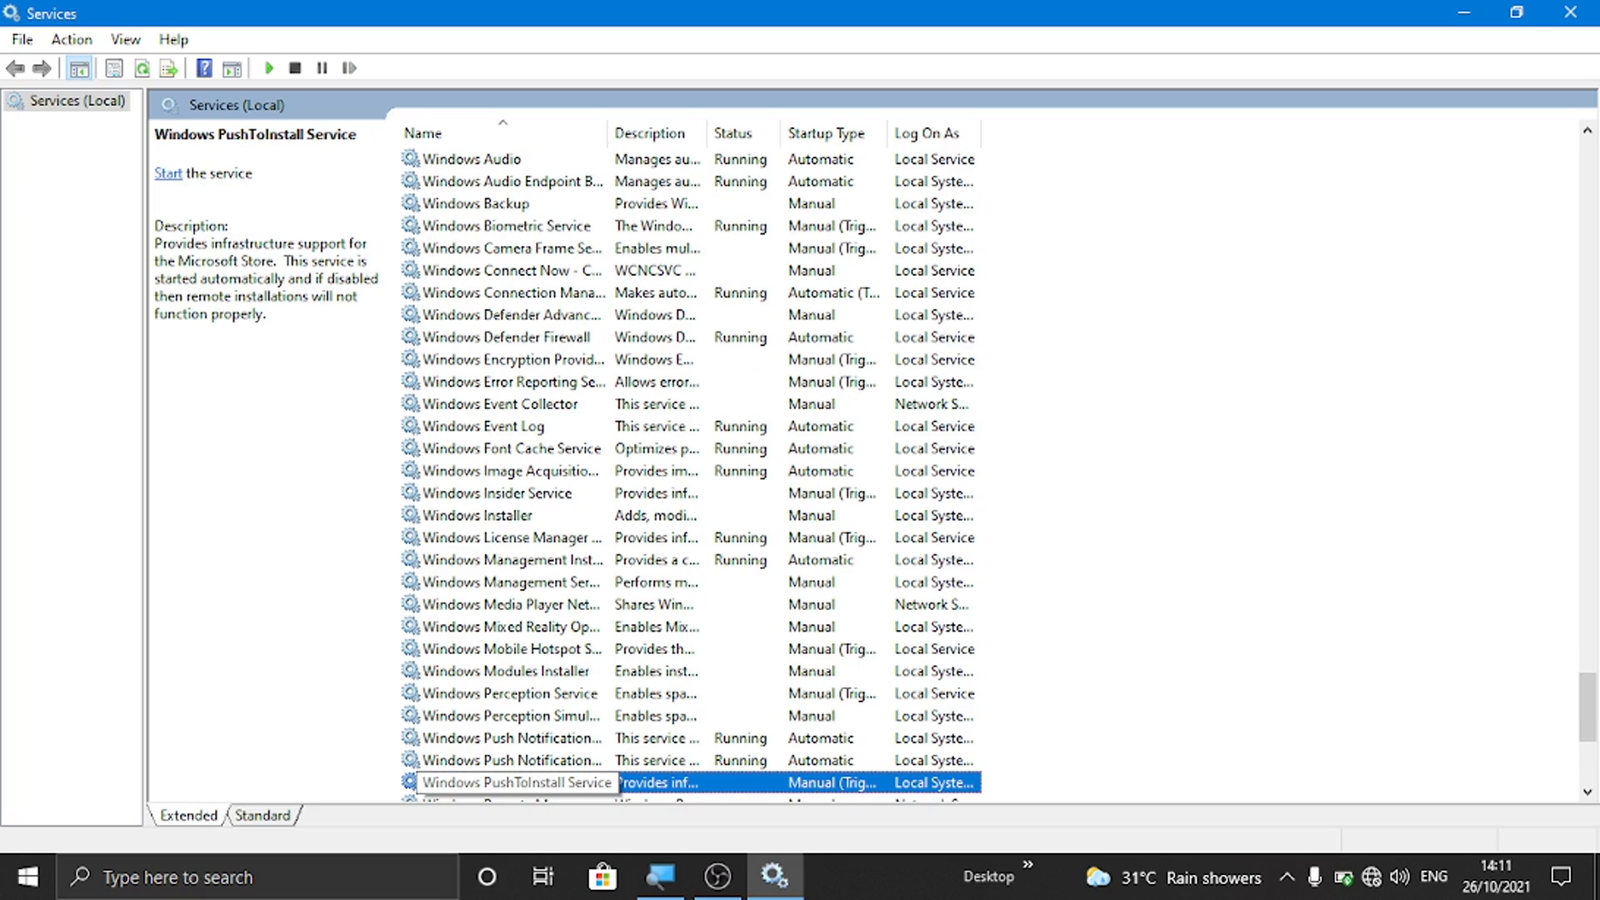
pyautogui.press('Down')
pyautogui.press('Down')
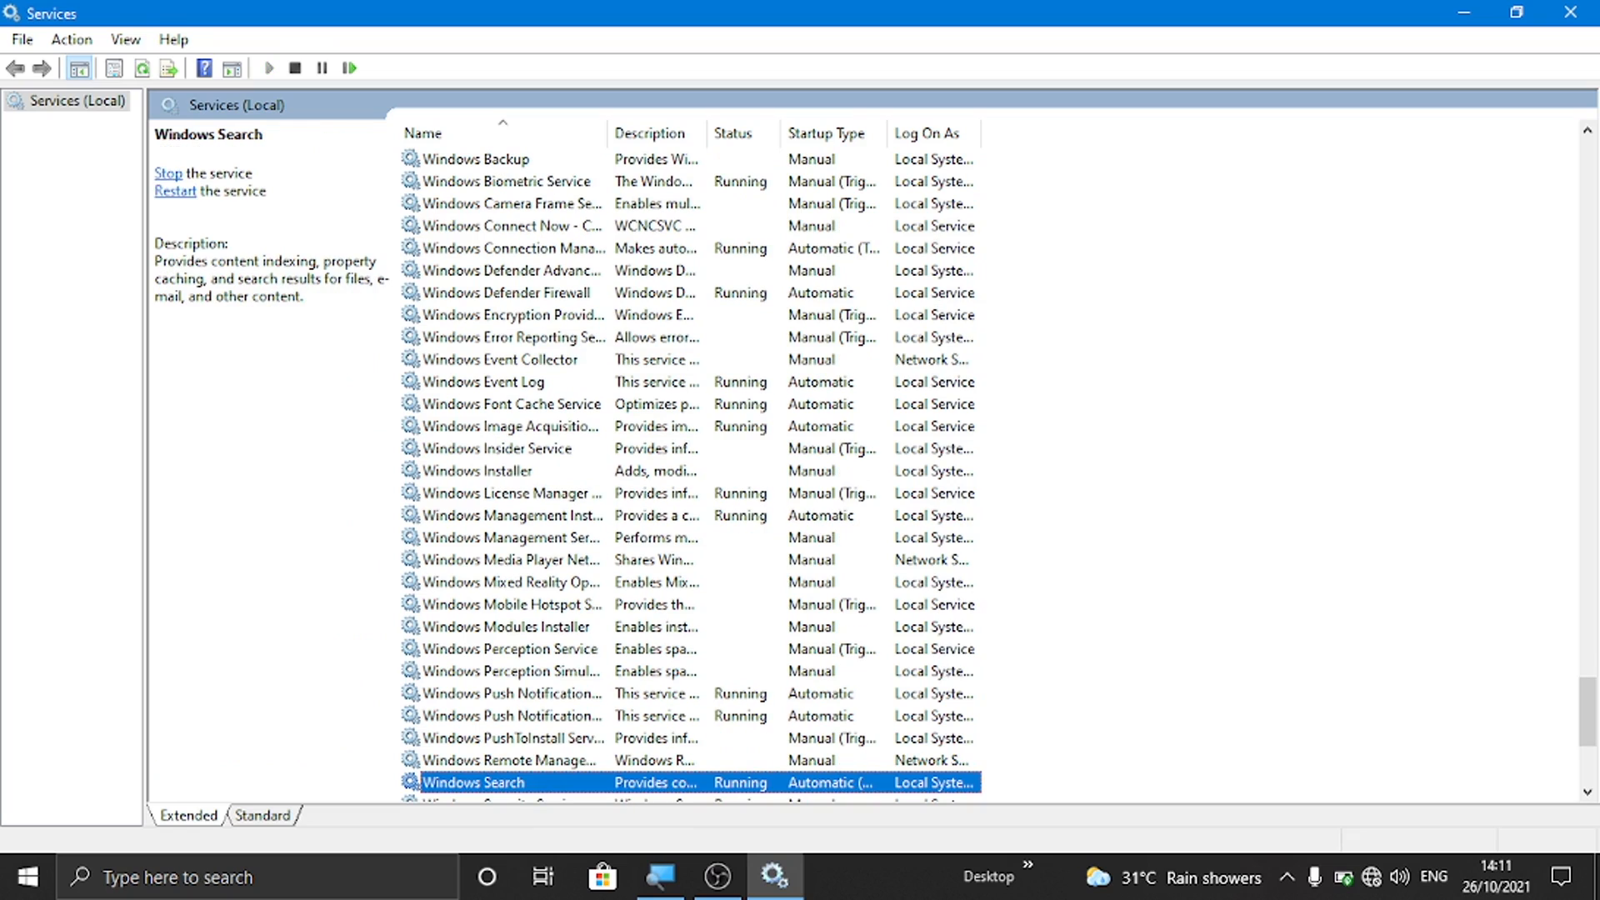
pyautogui.press('Down')
pyautogui.press('Down')
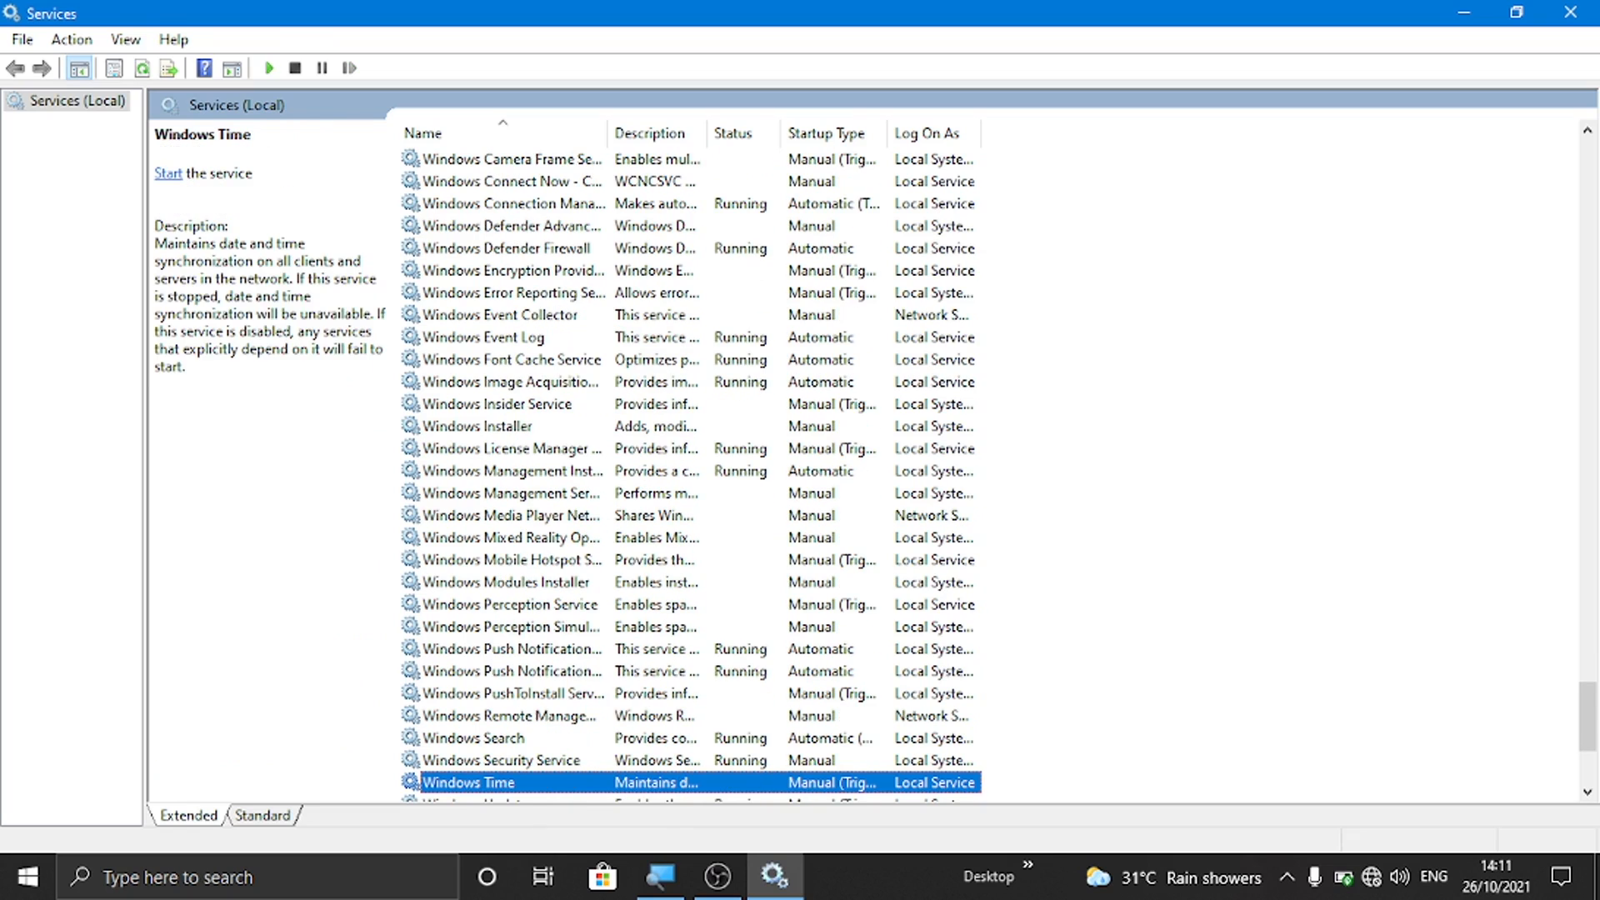
pyautogui.press('Down')
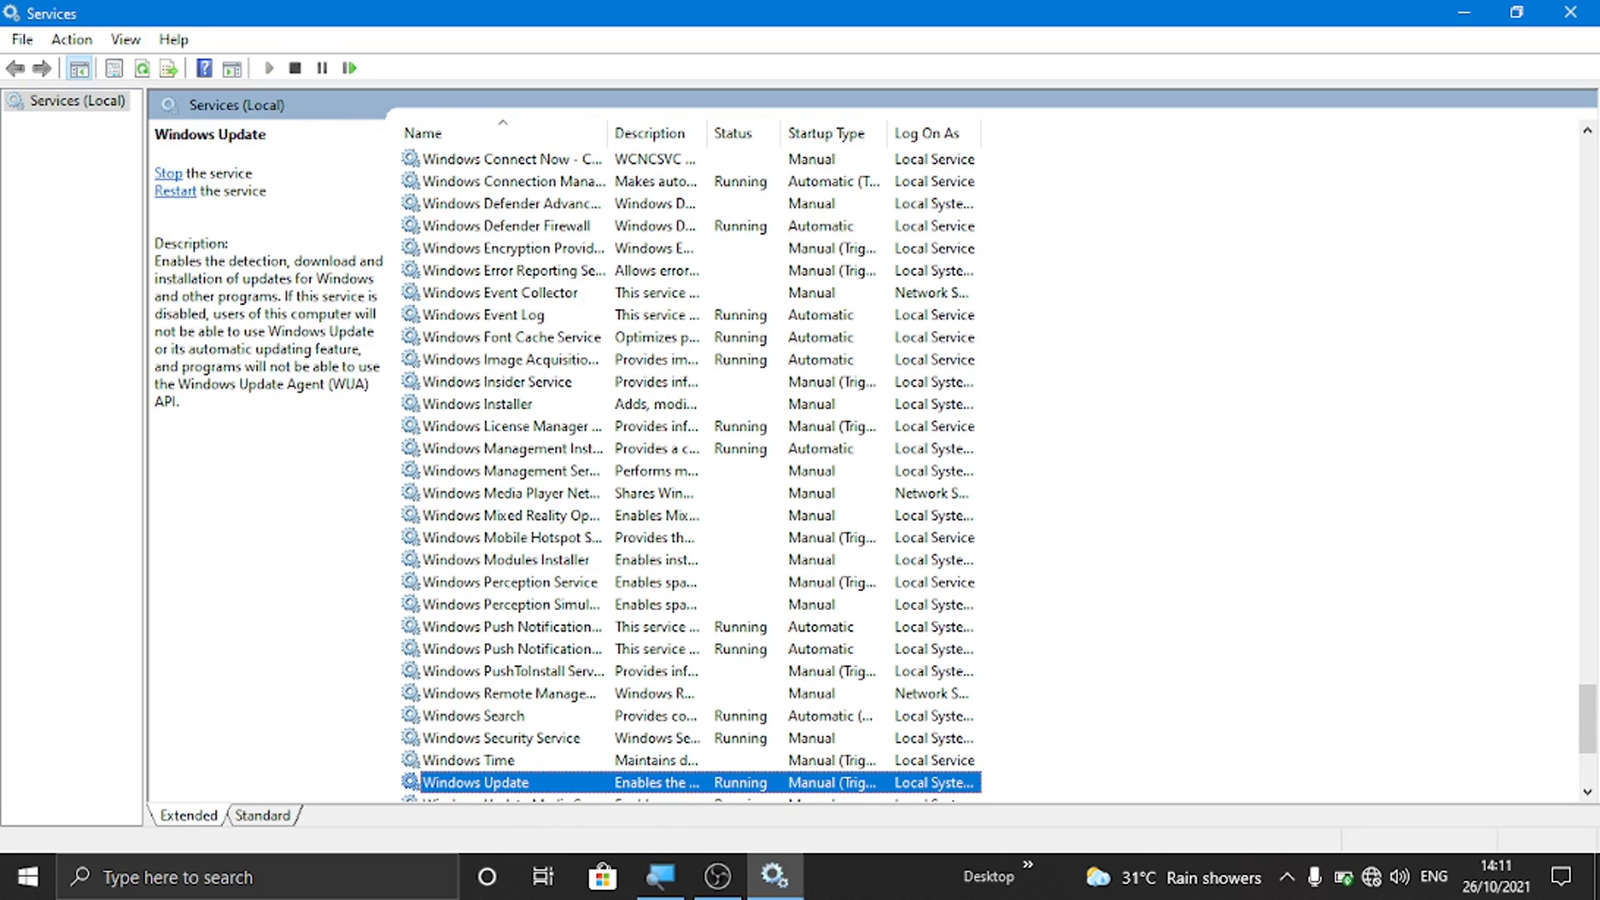
# Open the properties of the Windows Update service and set its startup type to Disabled.
pyautogui.press('Down')
pyautogui.press('Up')
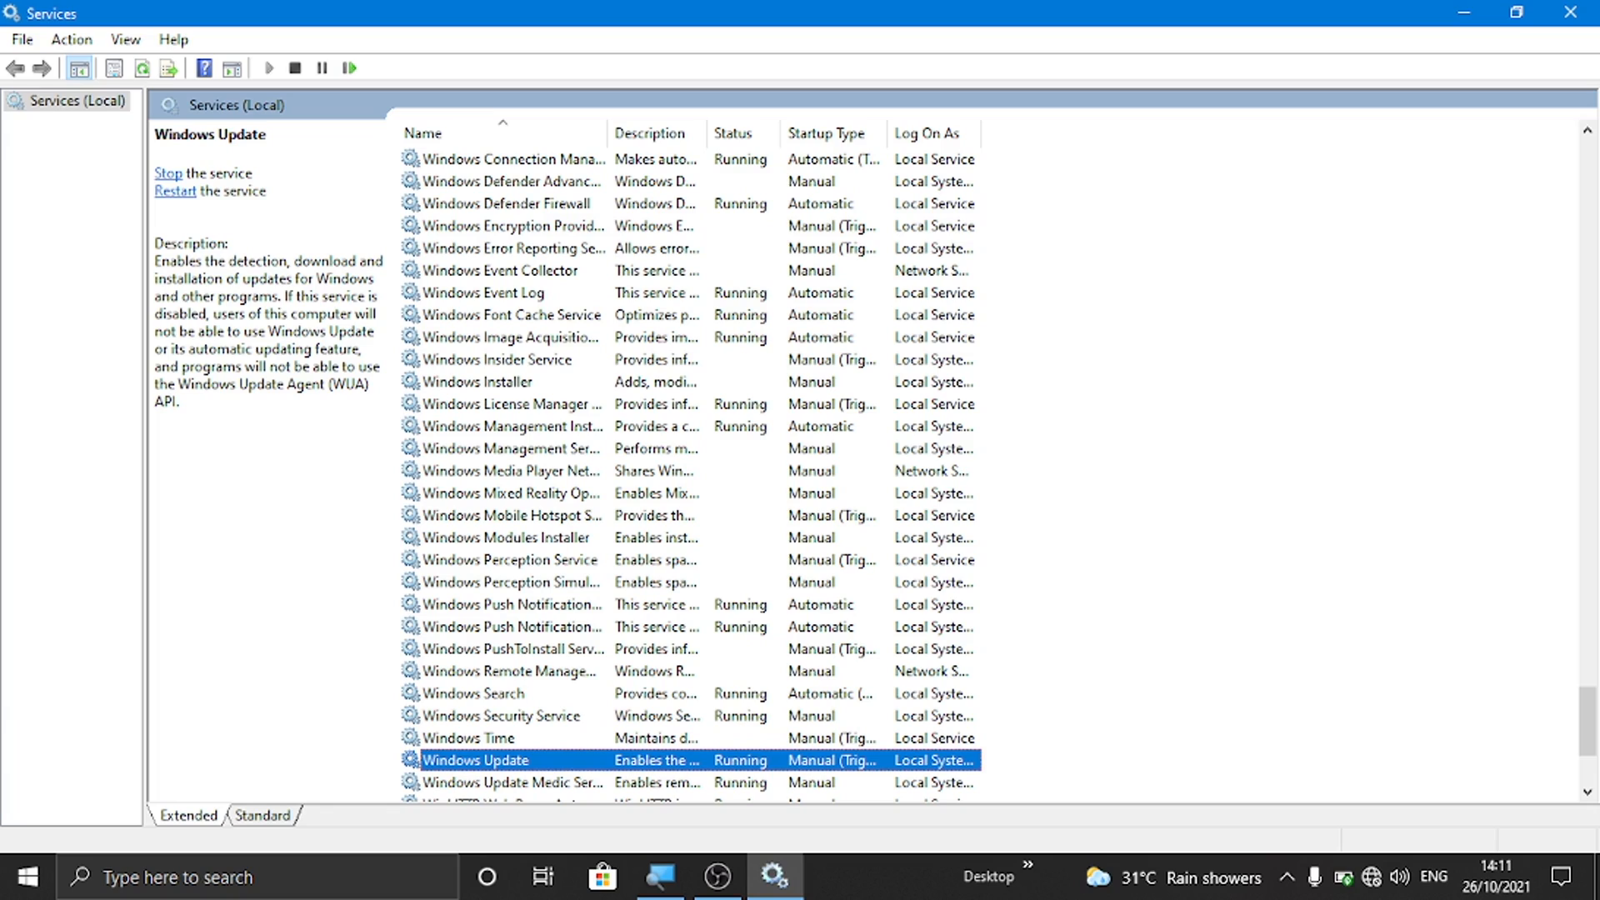
pyautogui.press('Return')
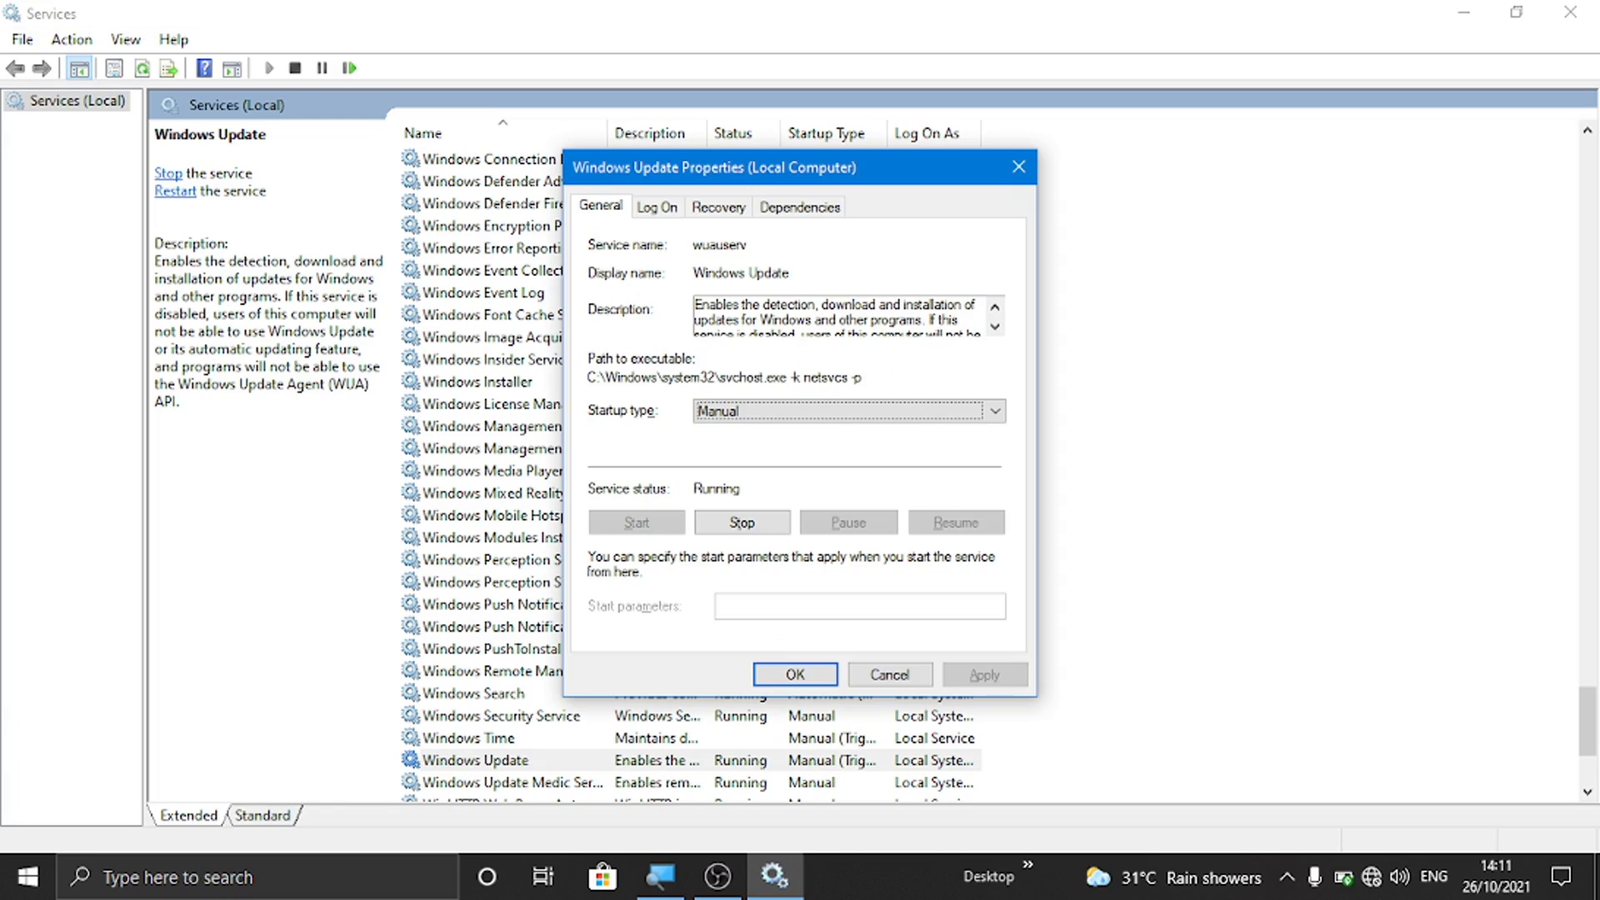
pyautogui.press('Down')
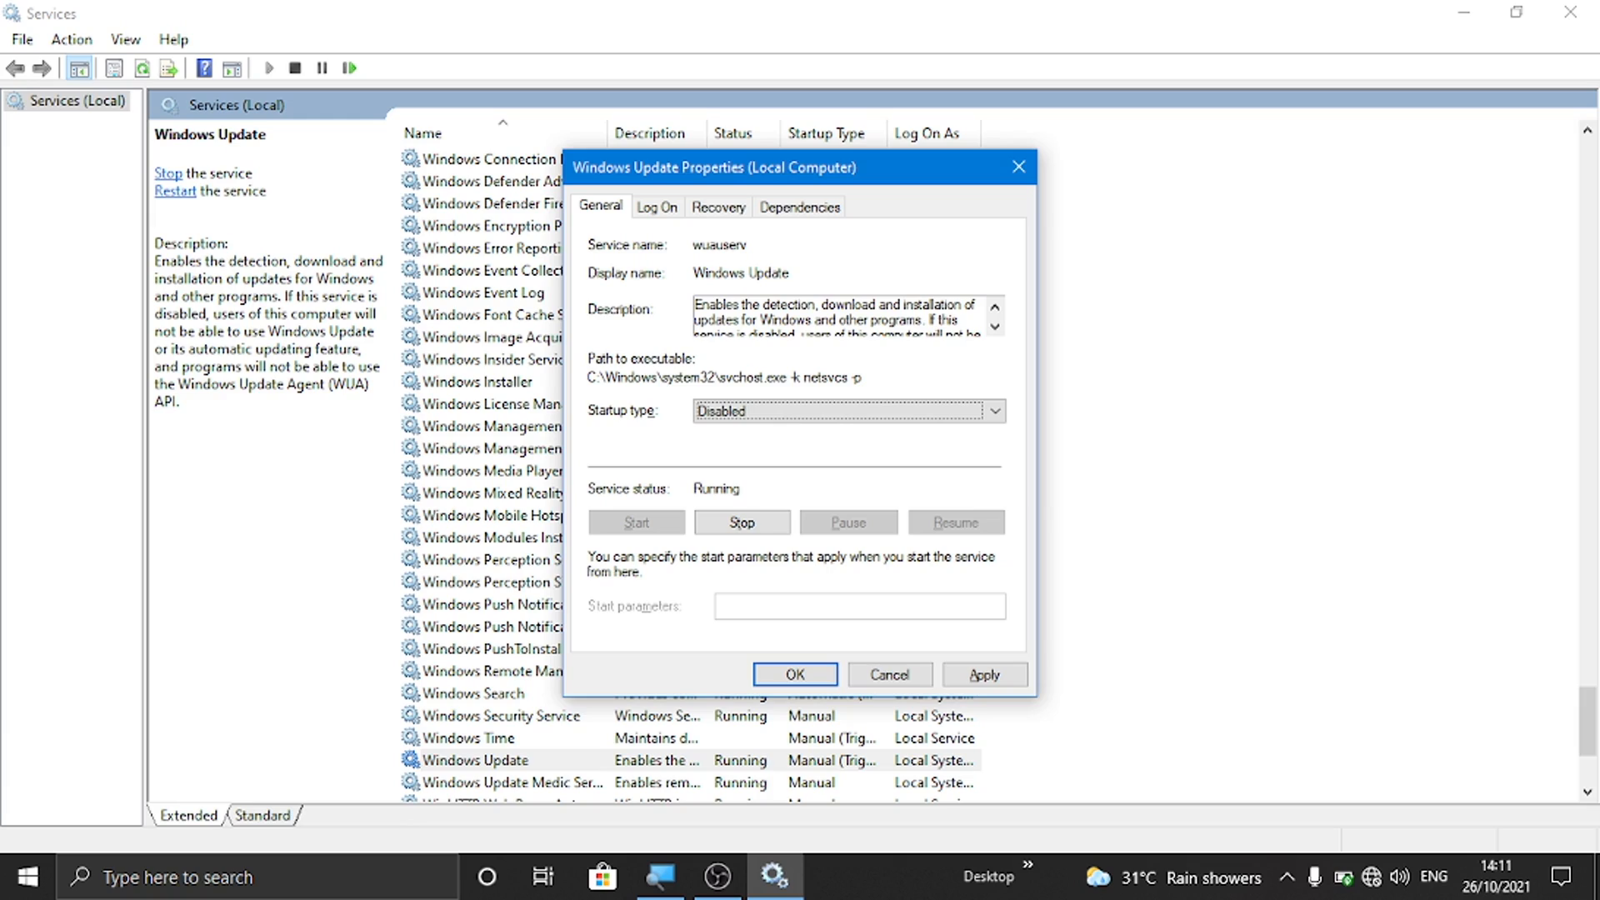
# Stop the Windows Update service and apply the changed startup type.
pyautogui.click(742, 522)
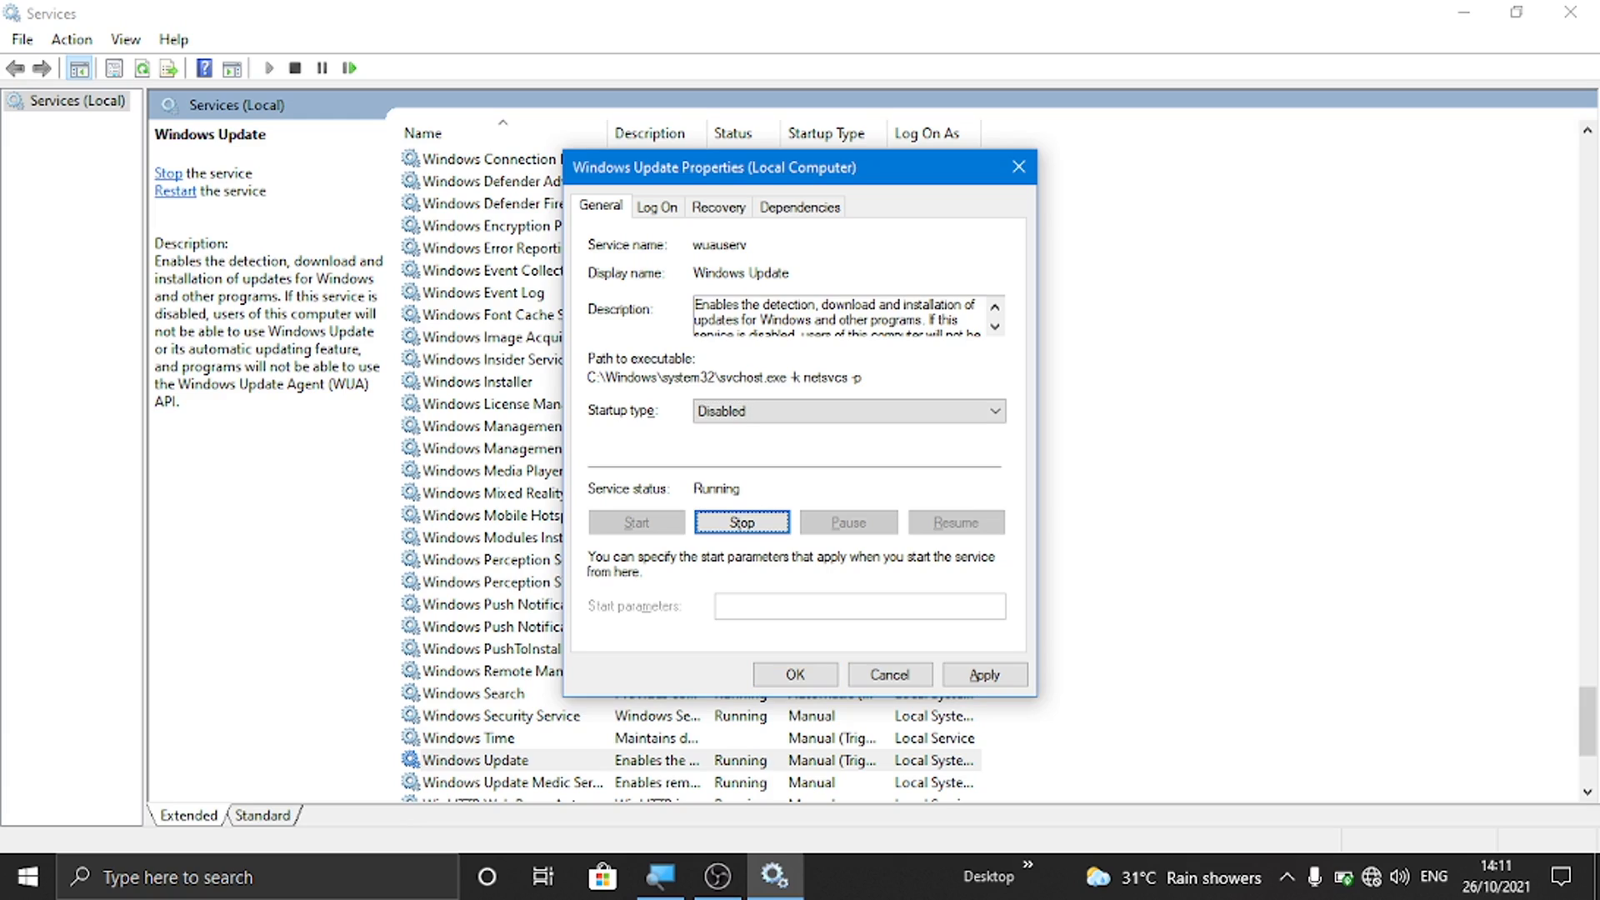
pyautogui.press('space')
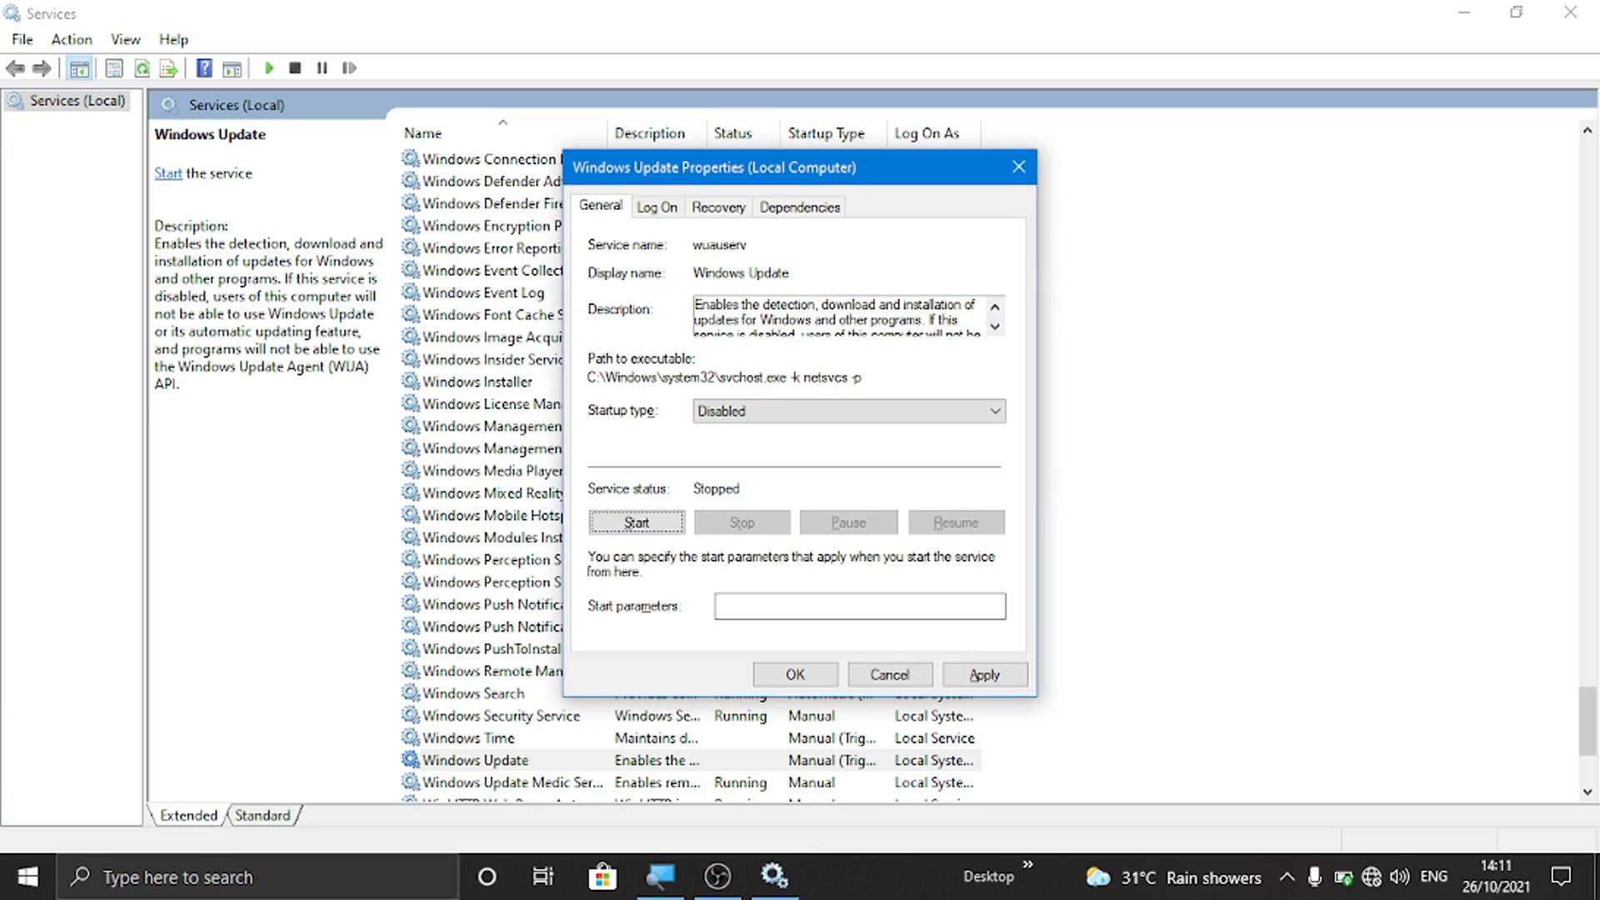
pyautogui.click(860, 606)
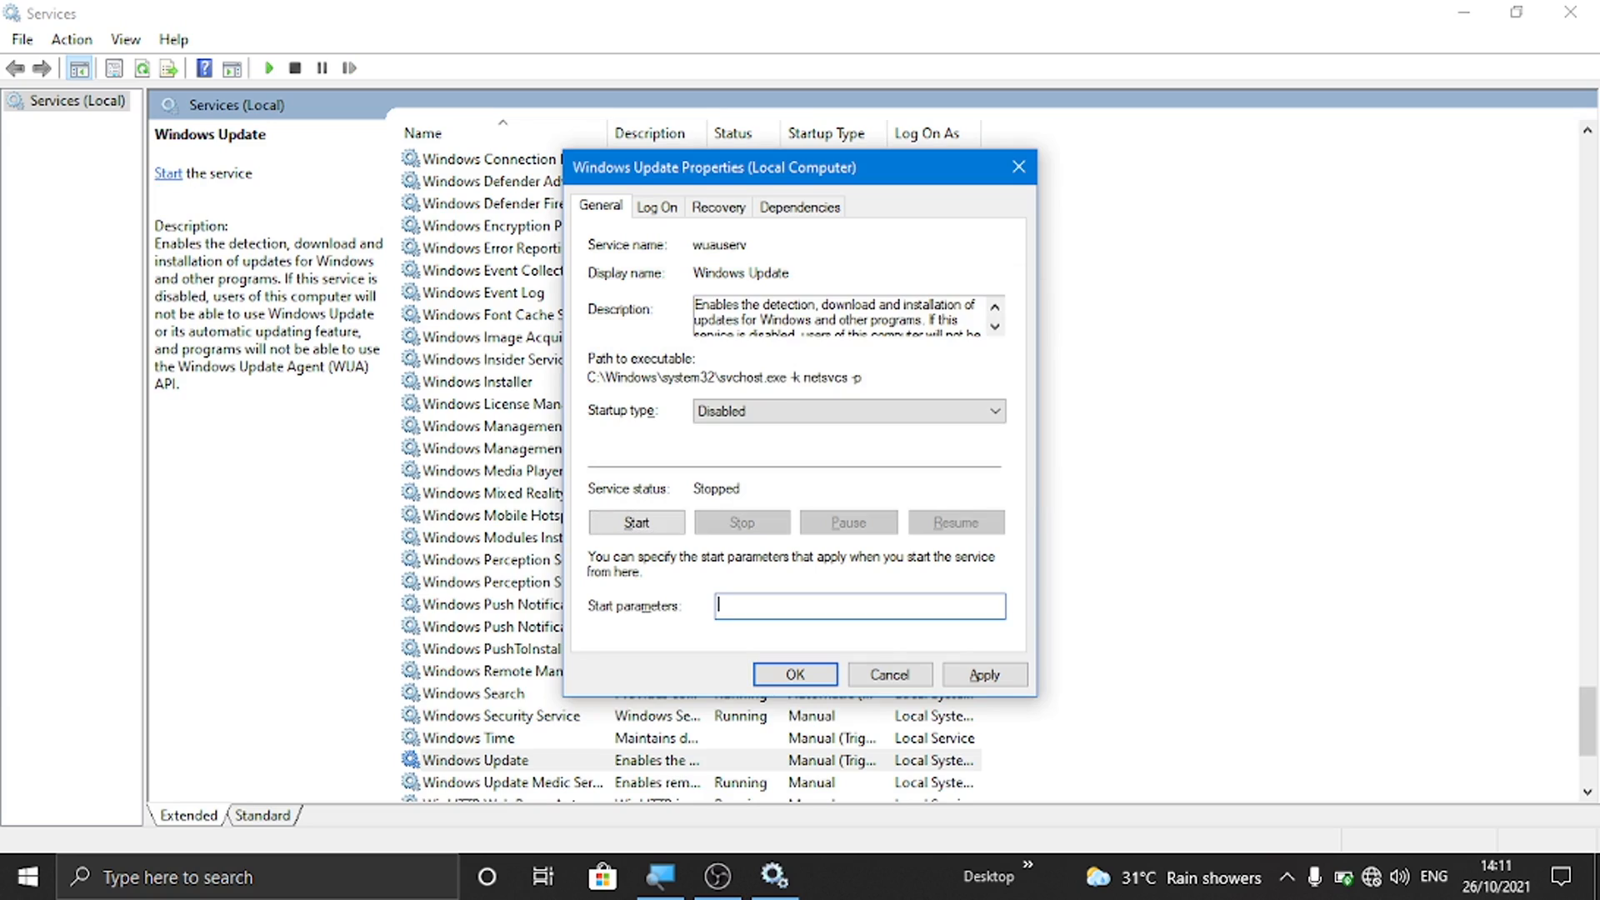
pyautogui.press('Tab')
pyautogui.press('Tab')
pyautogui.press('Tab')
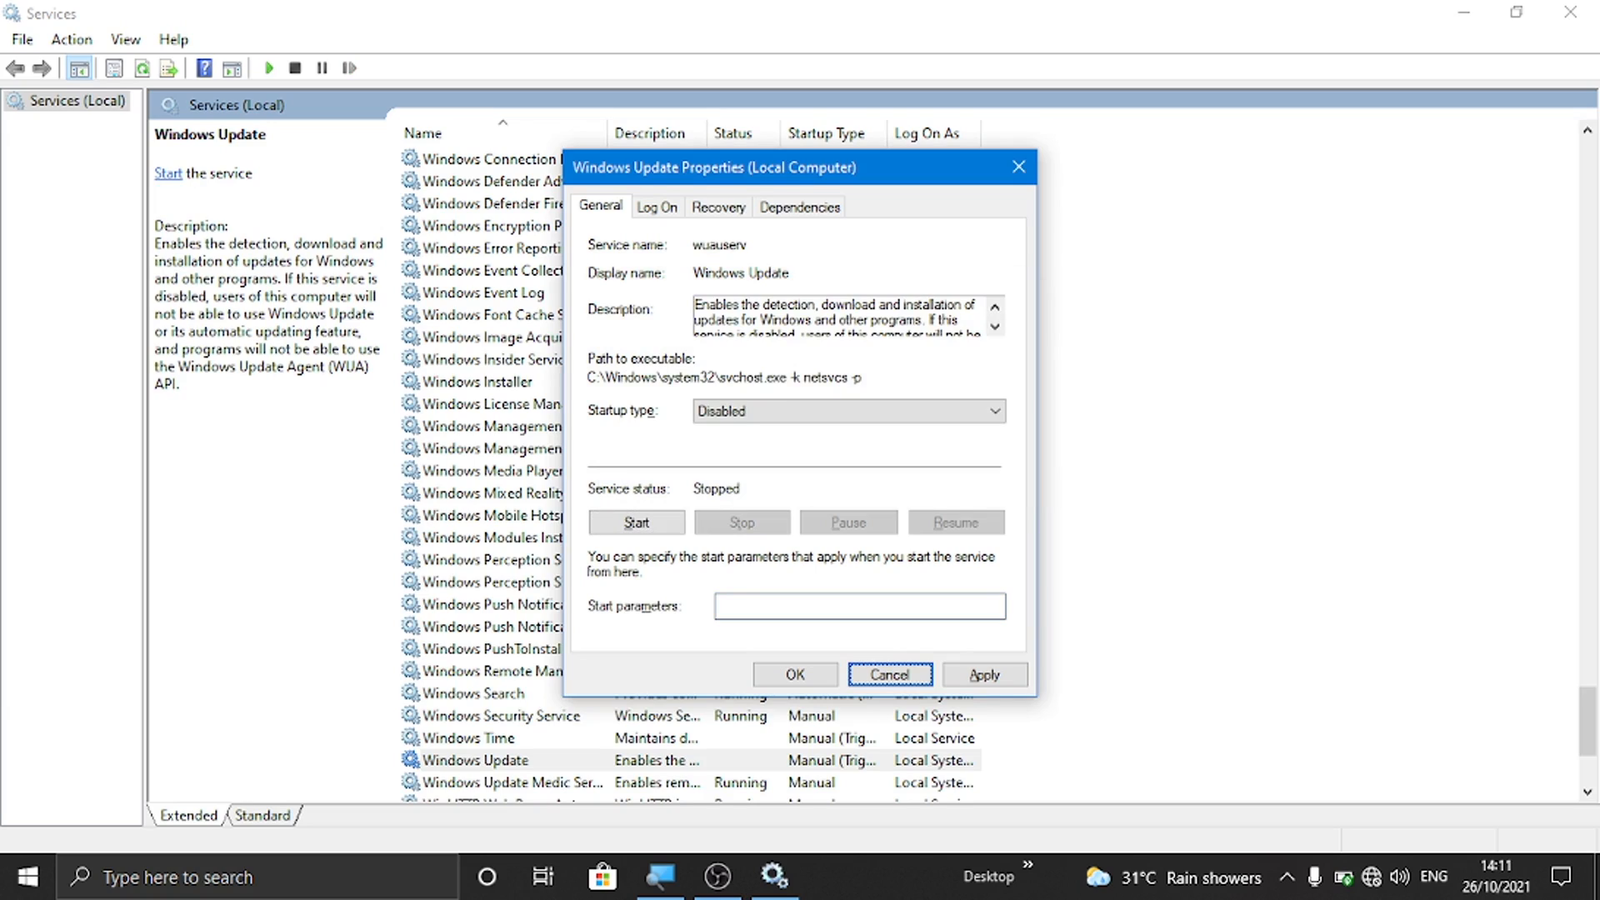
pyautogui.press('Return')
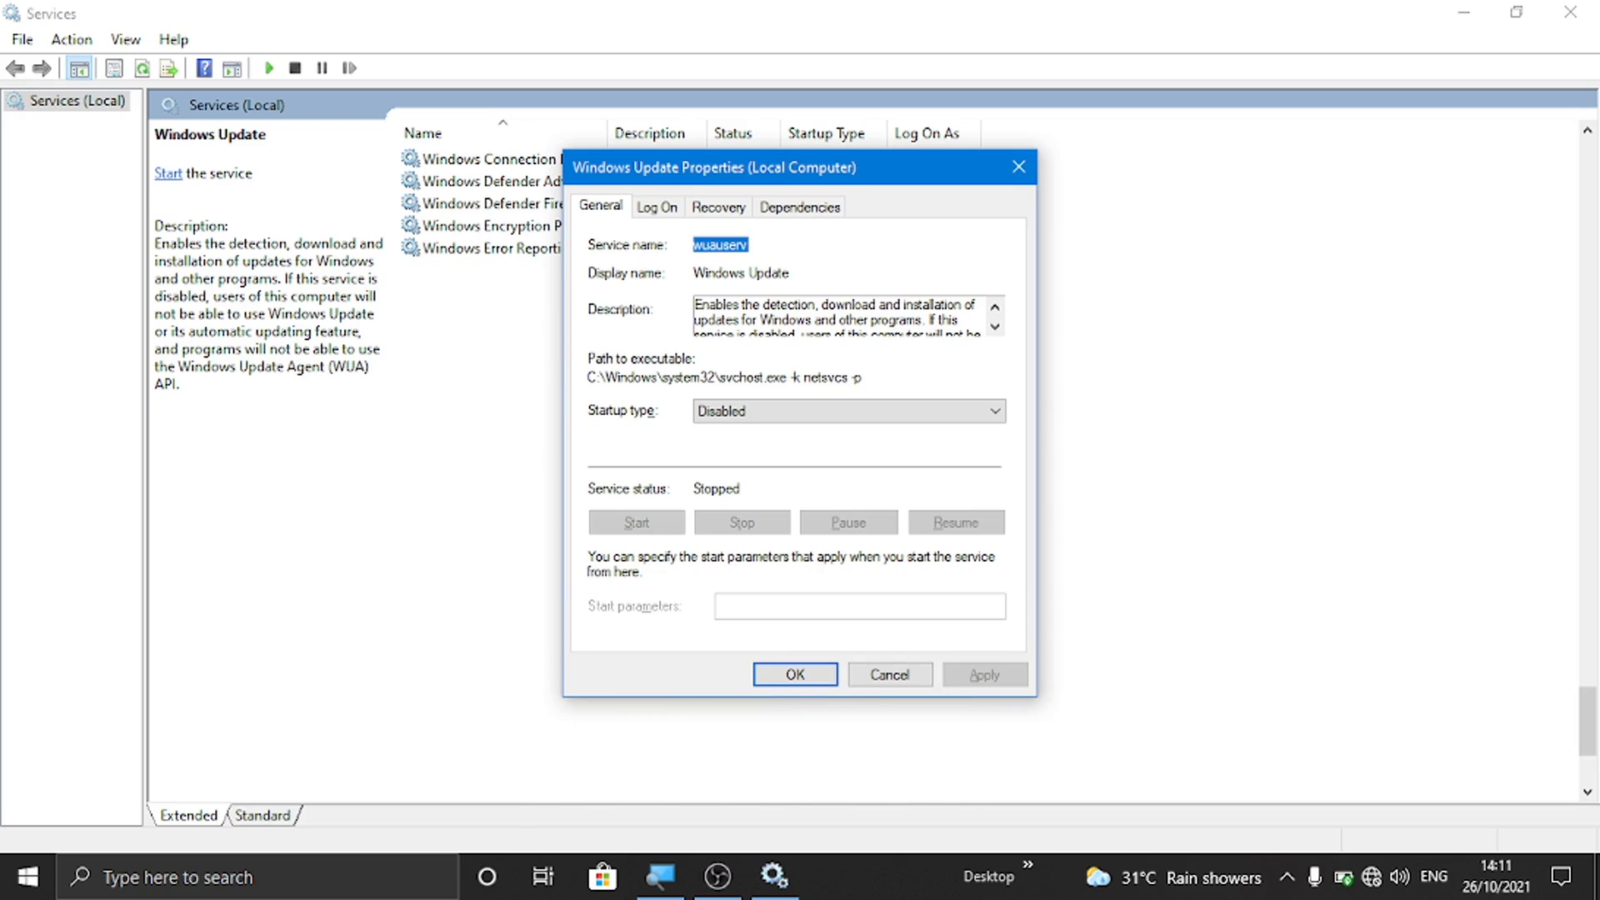
# Accept the Windows Update service properties and close their dialog.
pyautogui.press('Left')
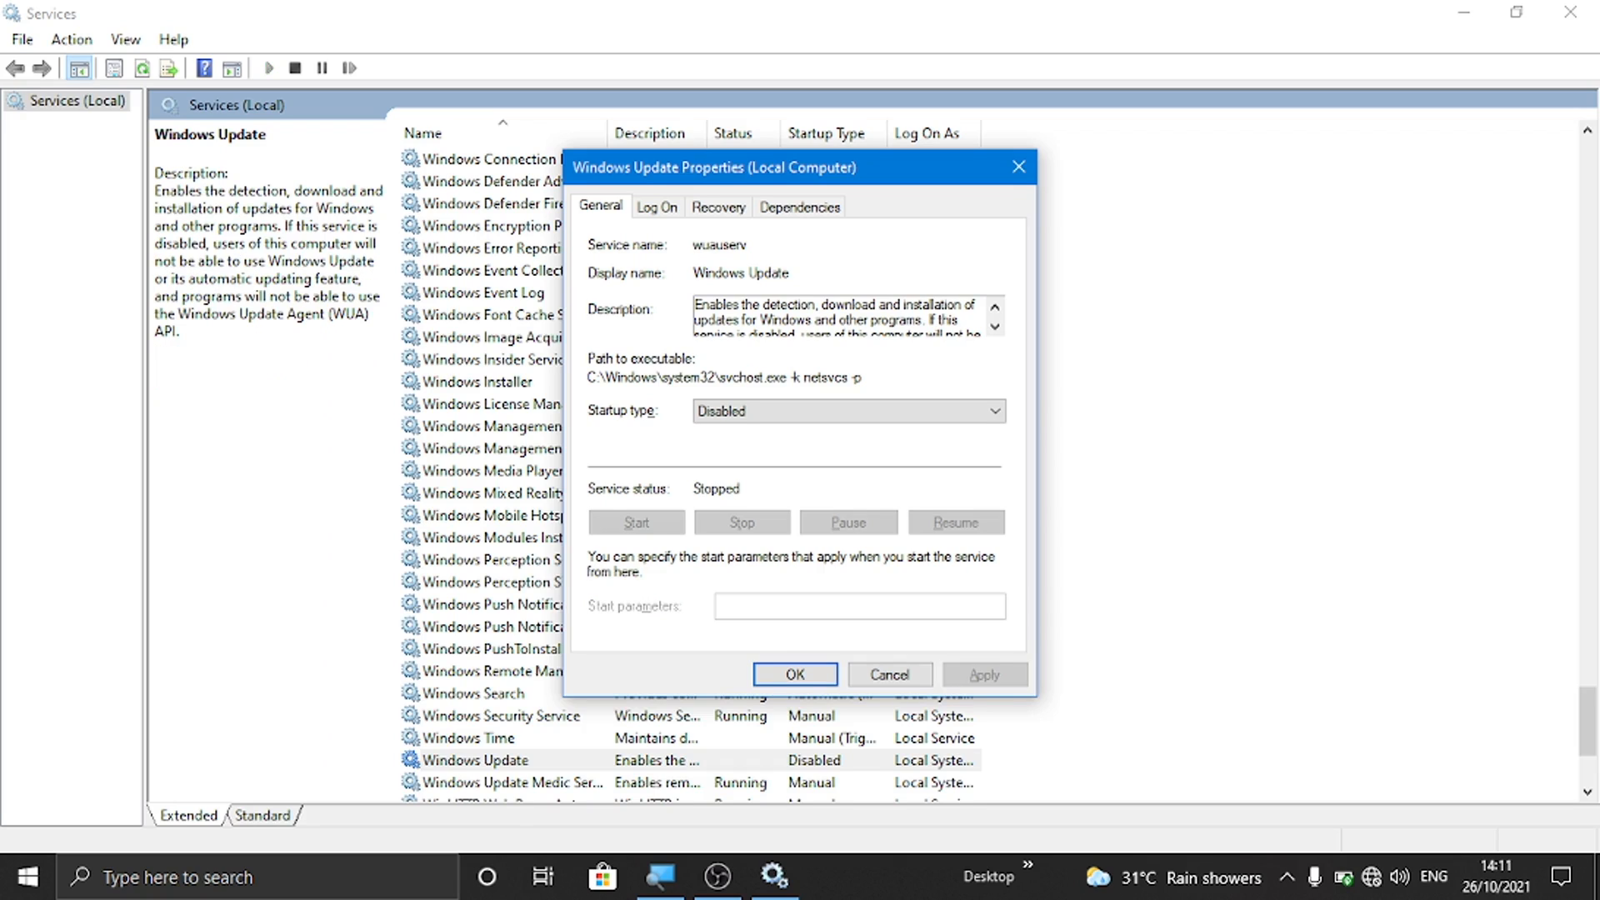
pyautogui.press('Tab')
pyautogui.press('Tab')
pyautogui.press('Tab')
pyautogui.press('Tab')
pyautogui.press('Return')
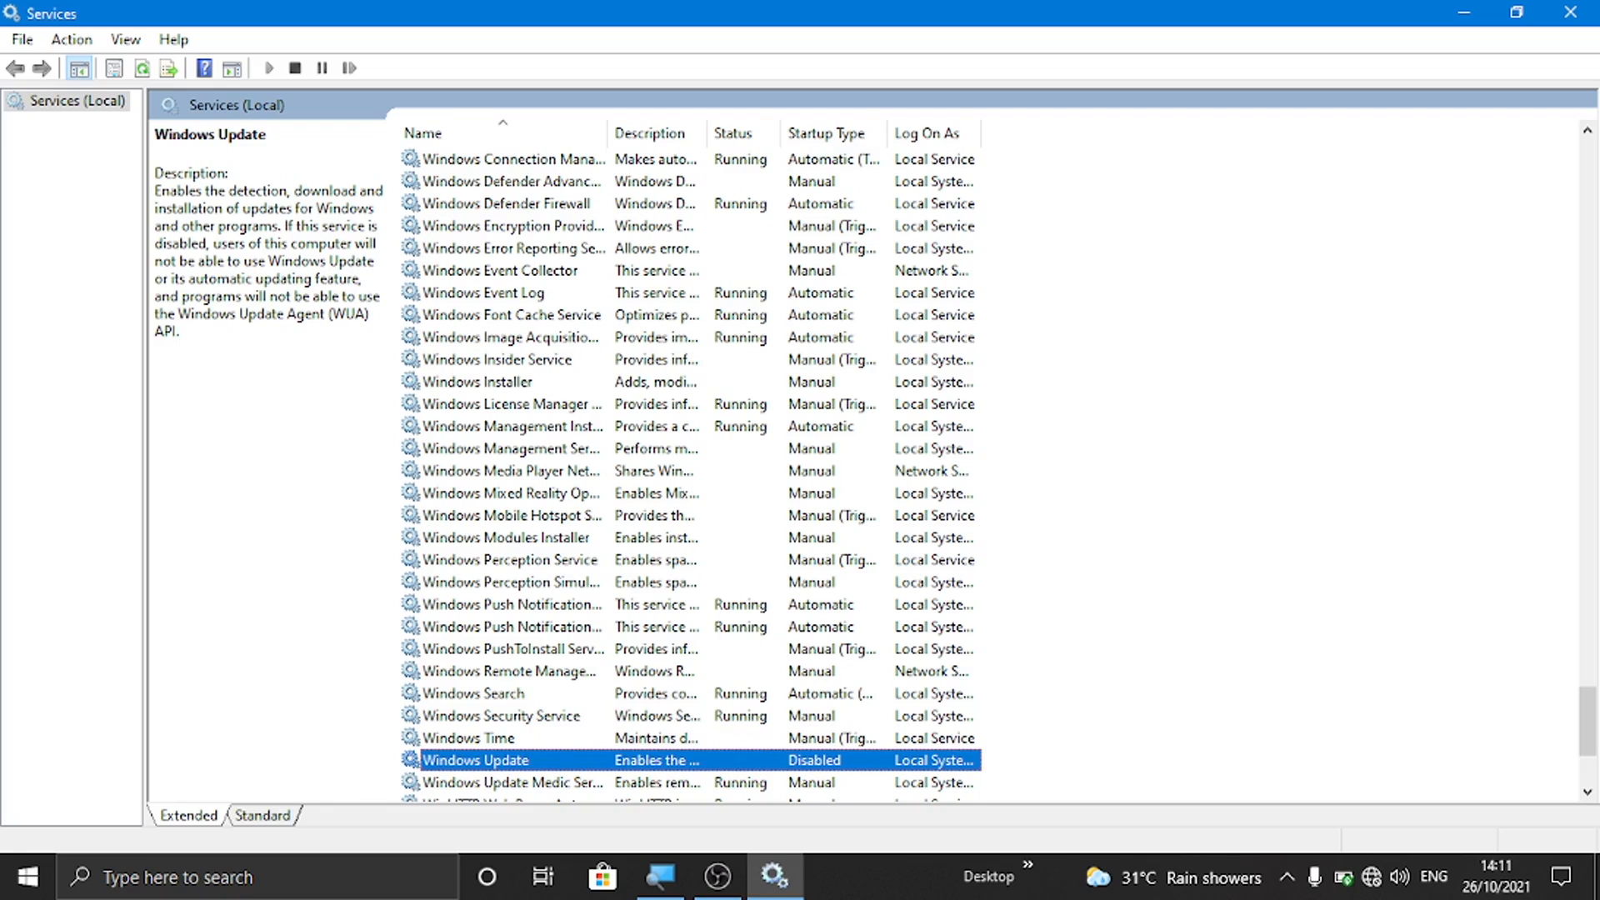
pyautogui.hotkey('alt', 'Tab')
pyautogui.press('super+d')
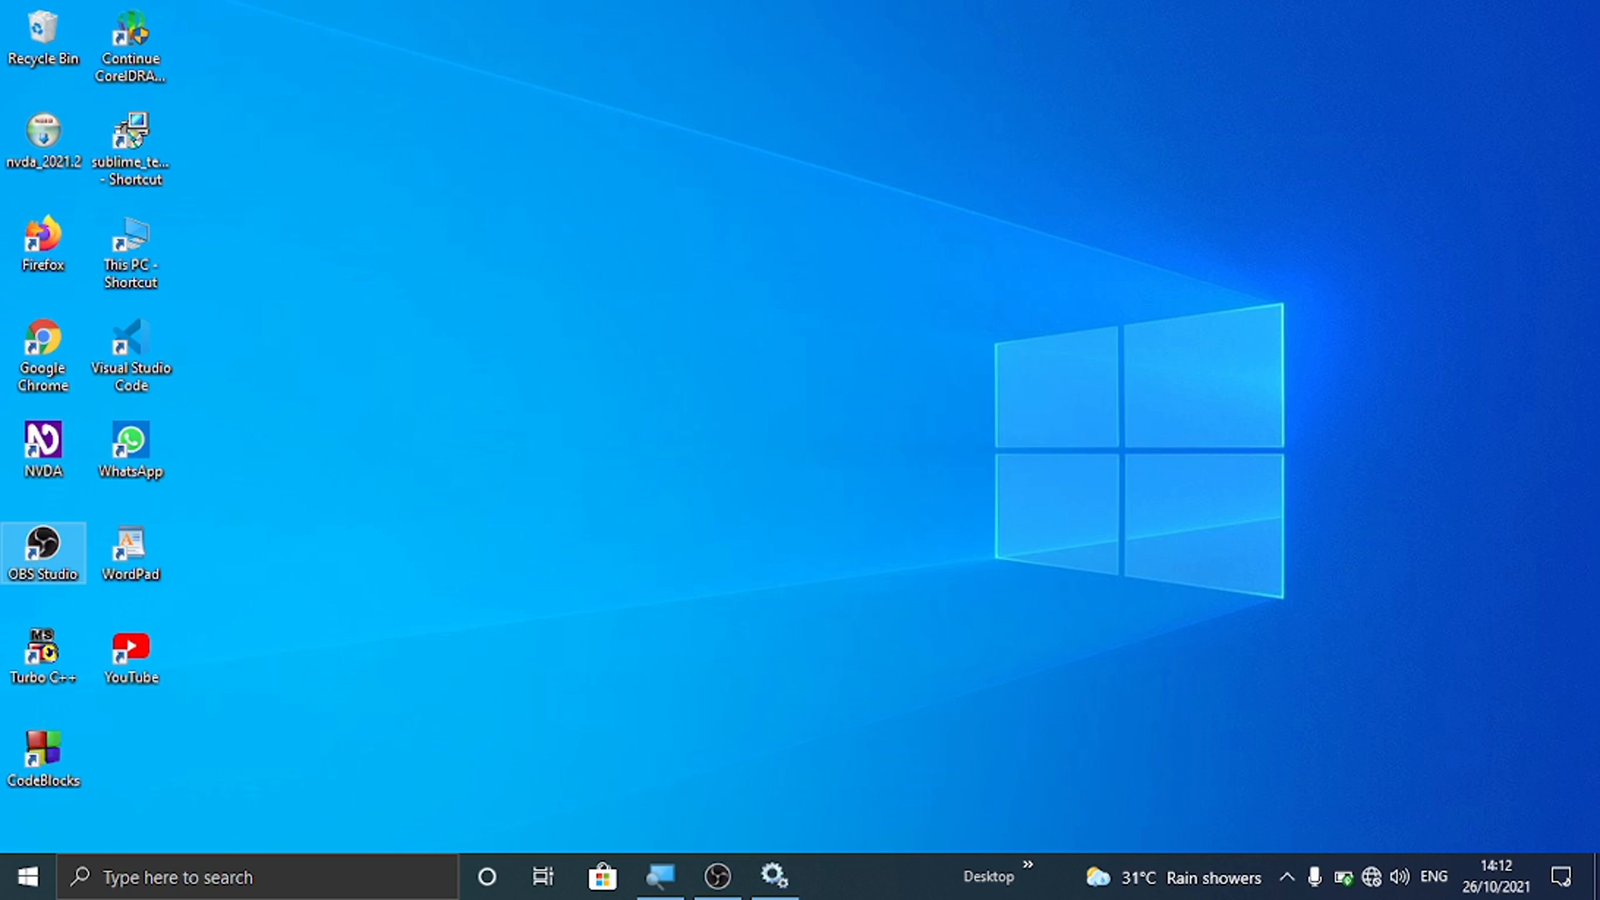
pyautogui.hotkey('alt', 'Tab')
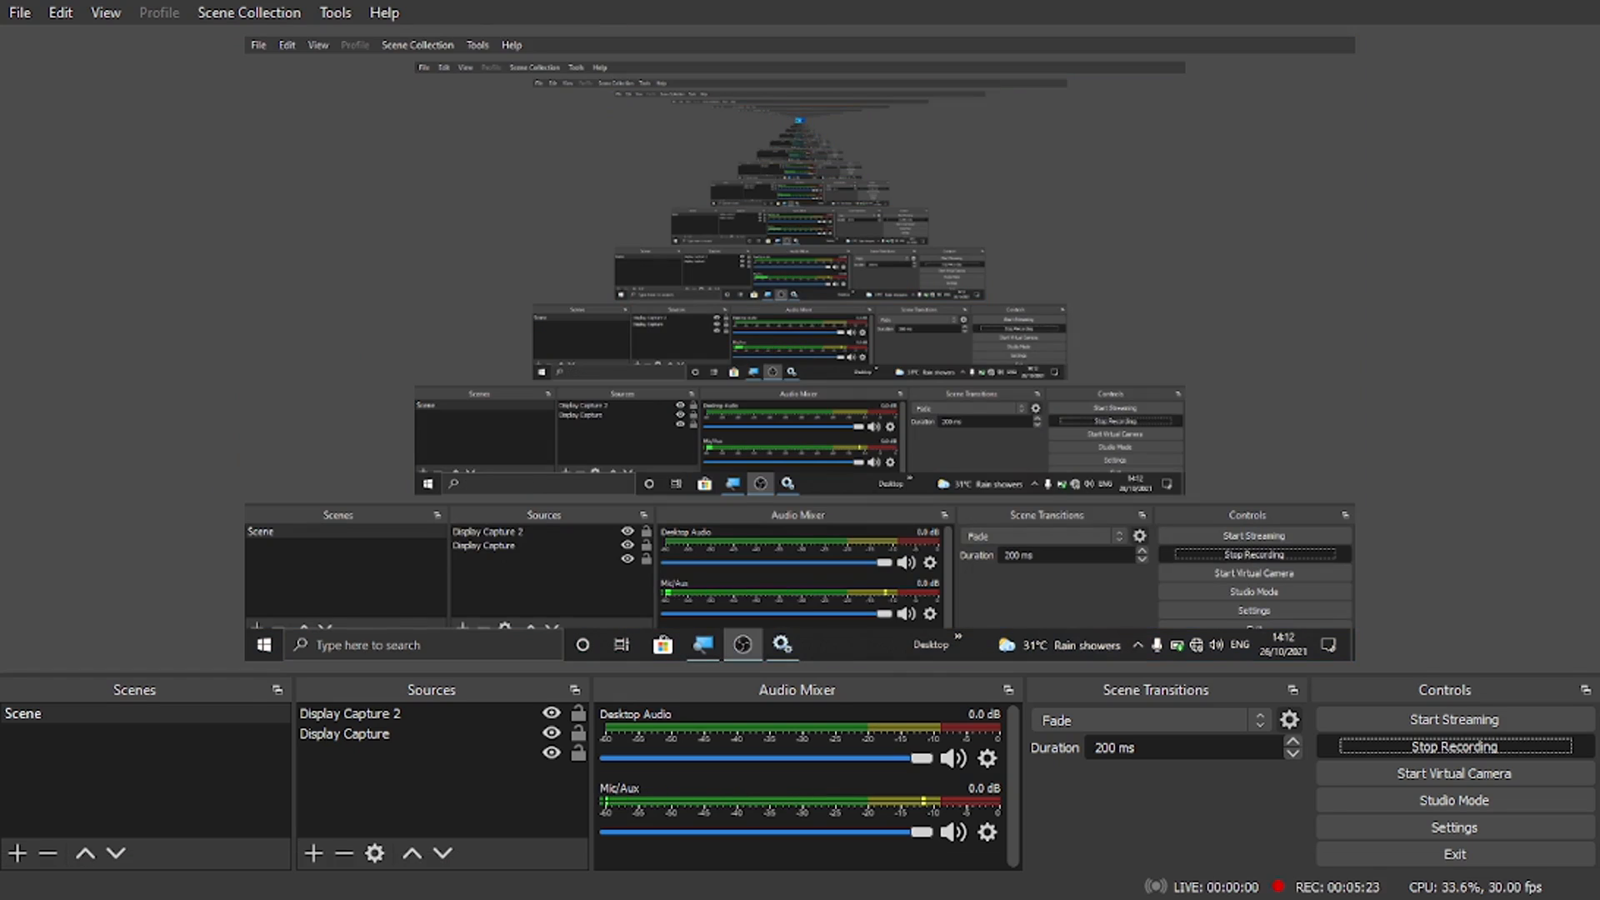